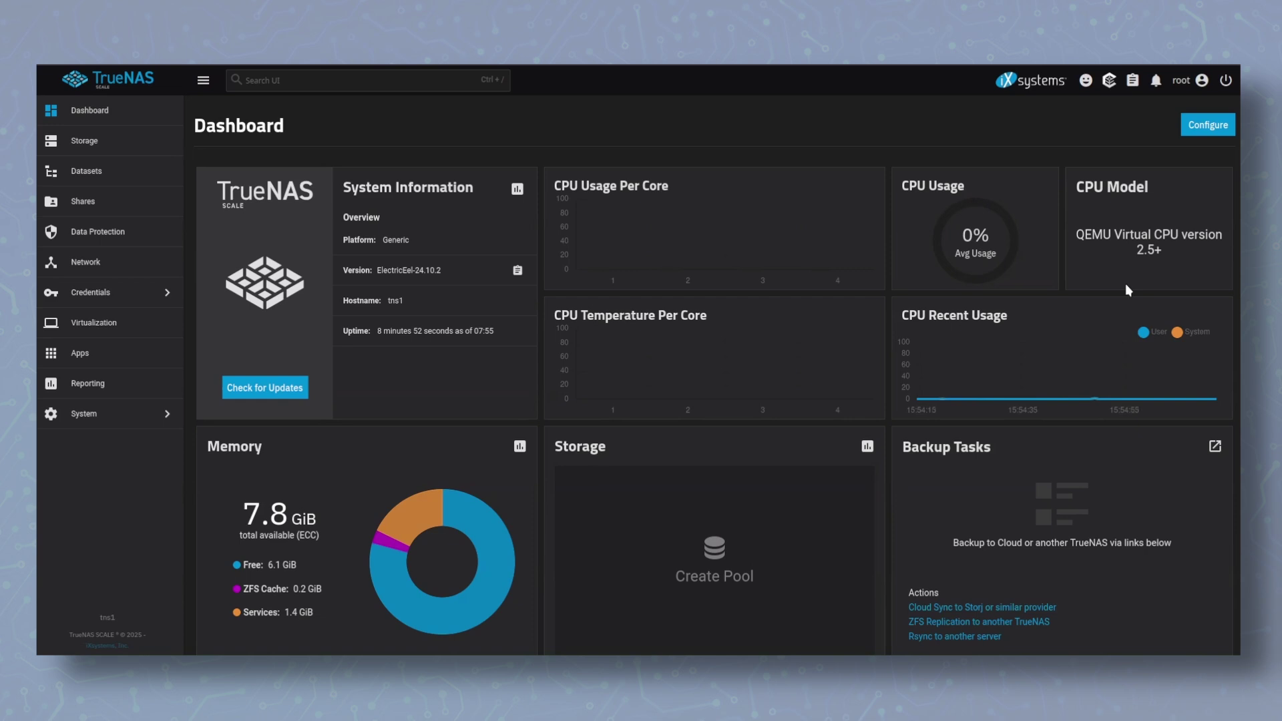
In Advanced Settings' Storage card, set boot-pool as the system dataset pool.
left_click(126, 415)
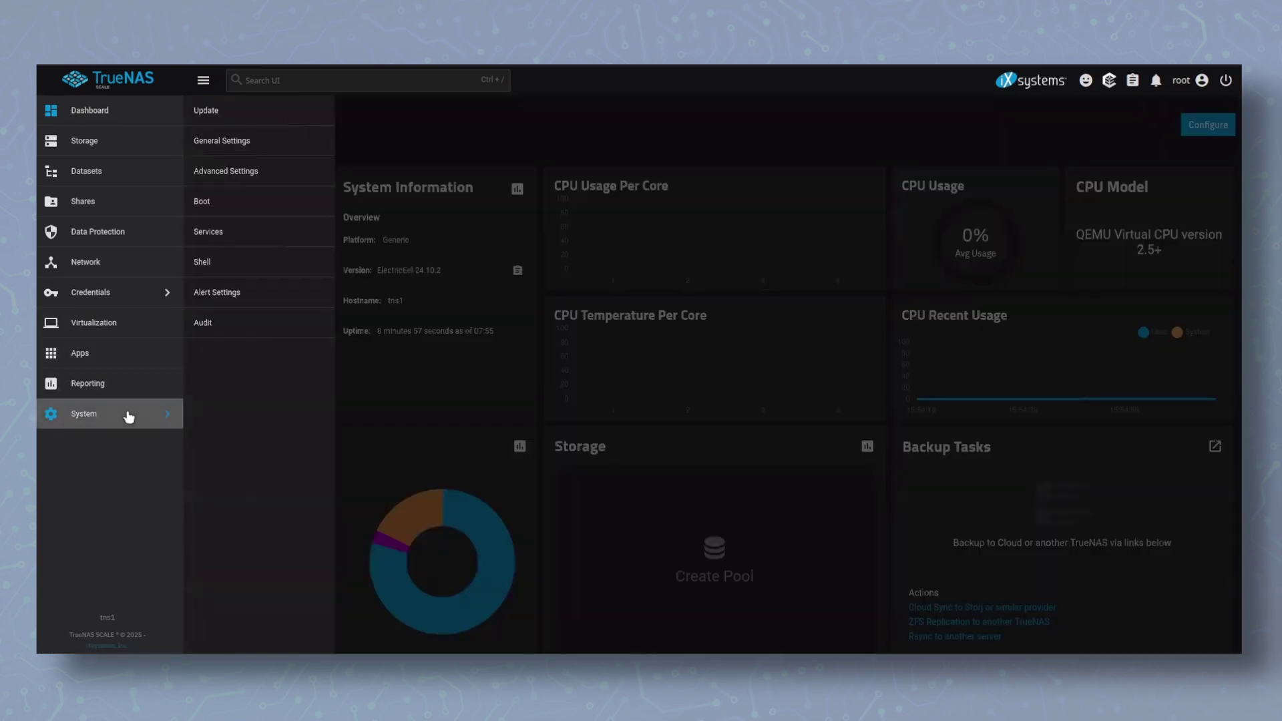
left_click(260, 172)
scroll(489, 156, "down", 4)
scroll(487, 155, "down", 3)
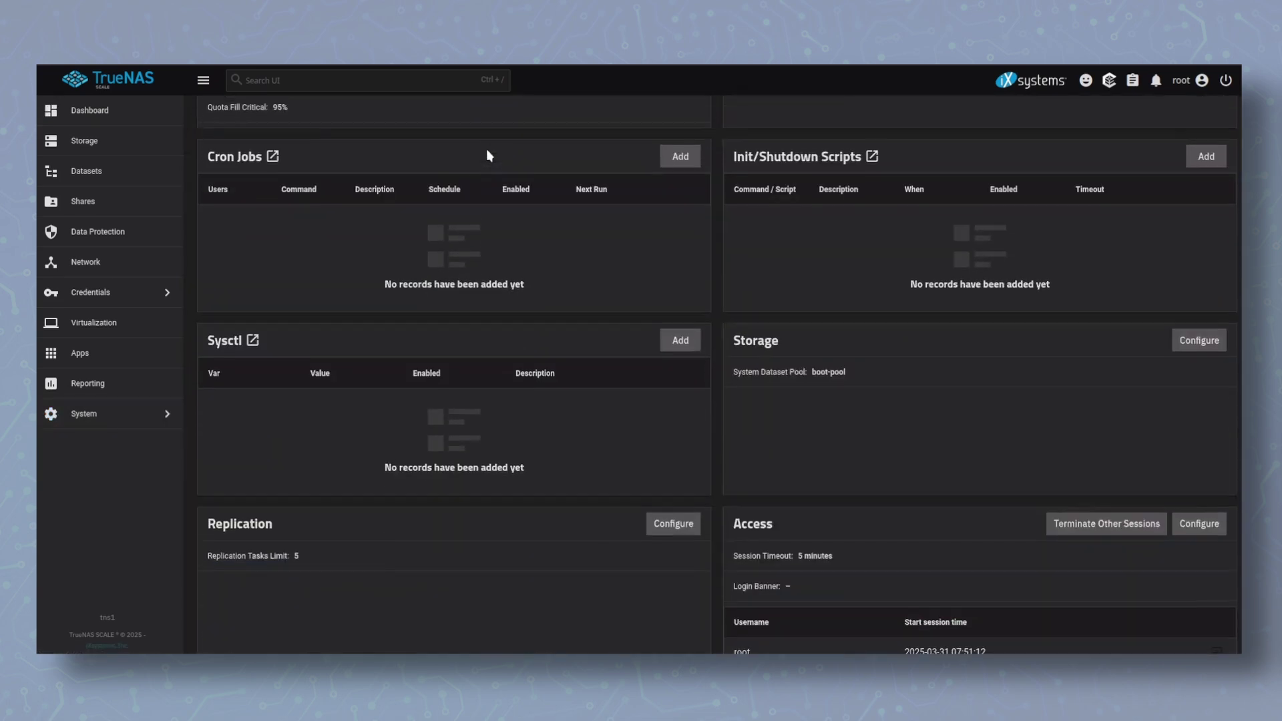
left_click(1200, 336)
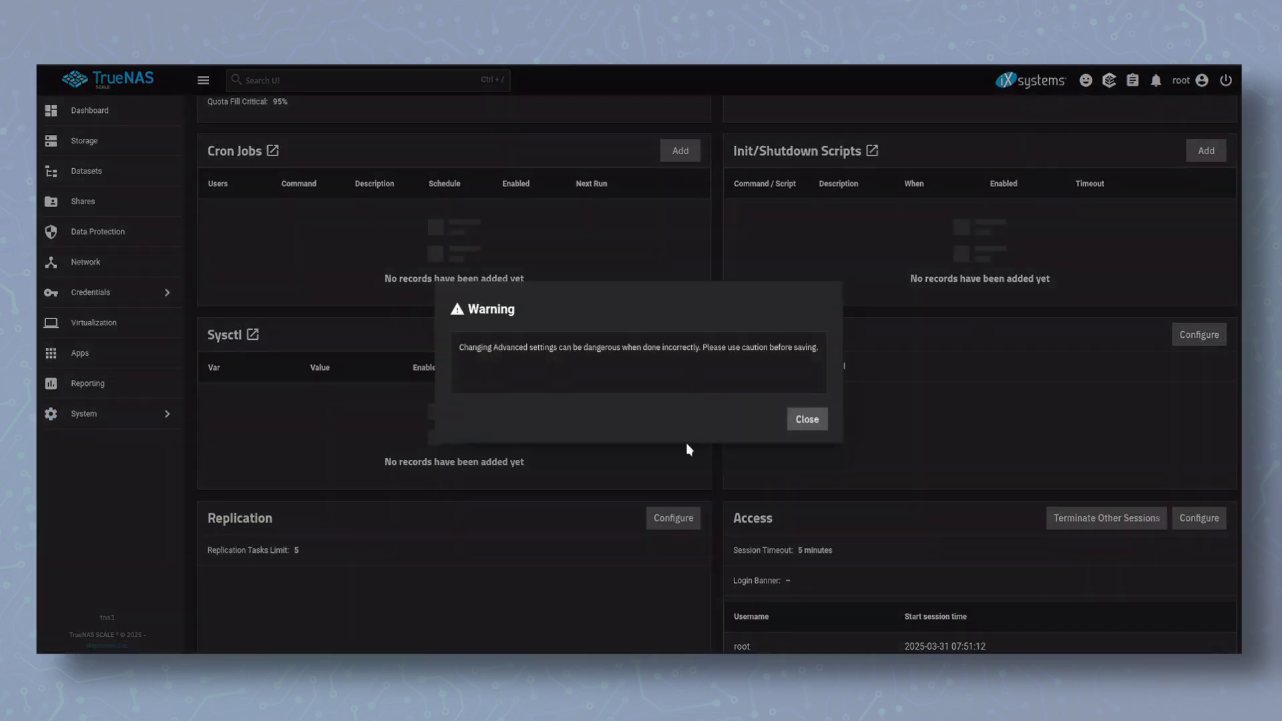
left_click(808, 421)
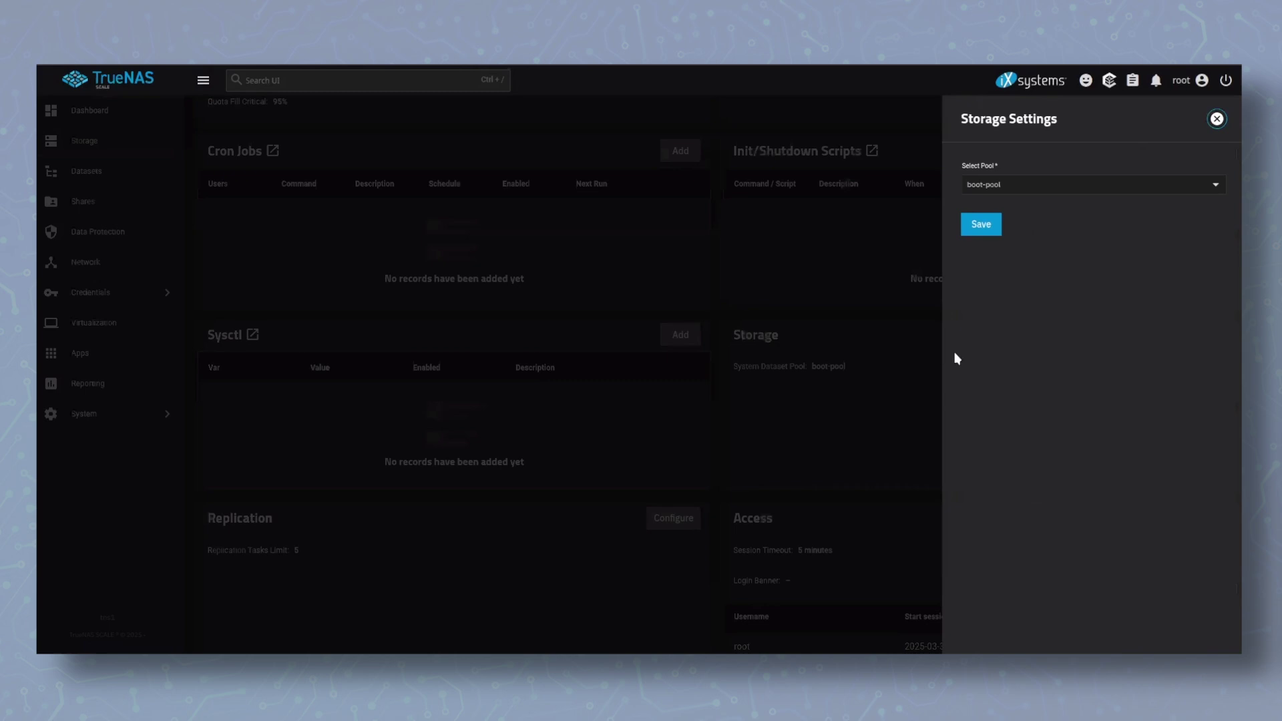
left_click(1101, 185)
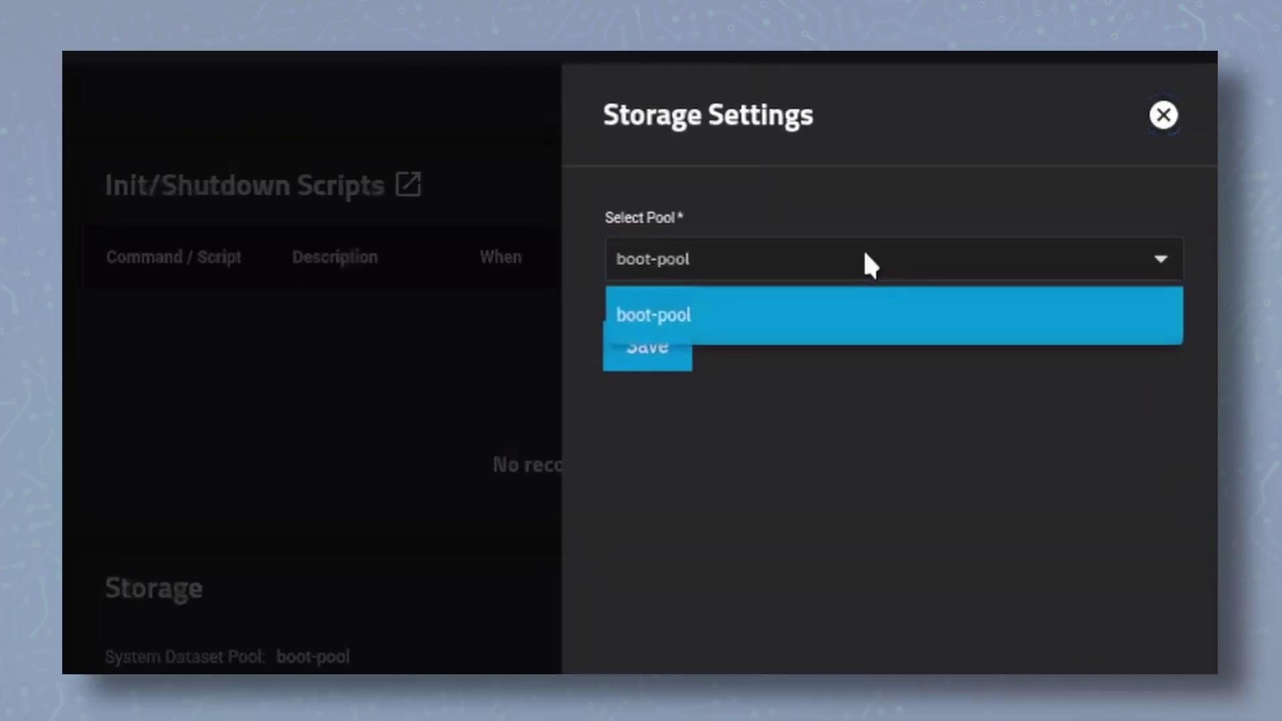
left_click(867, 259)
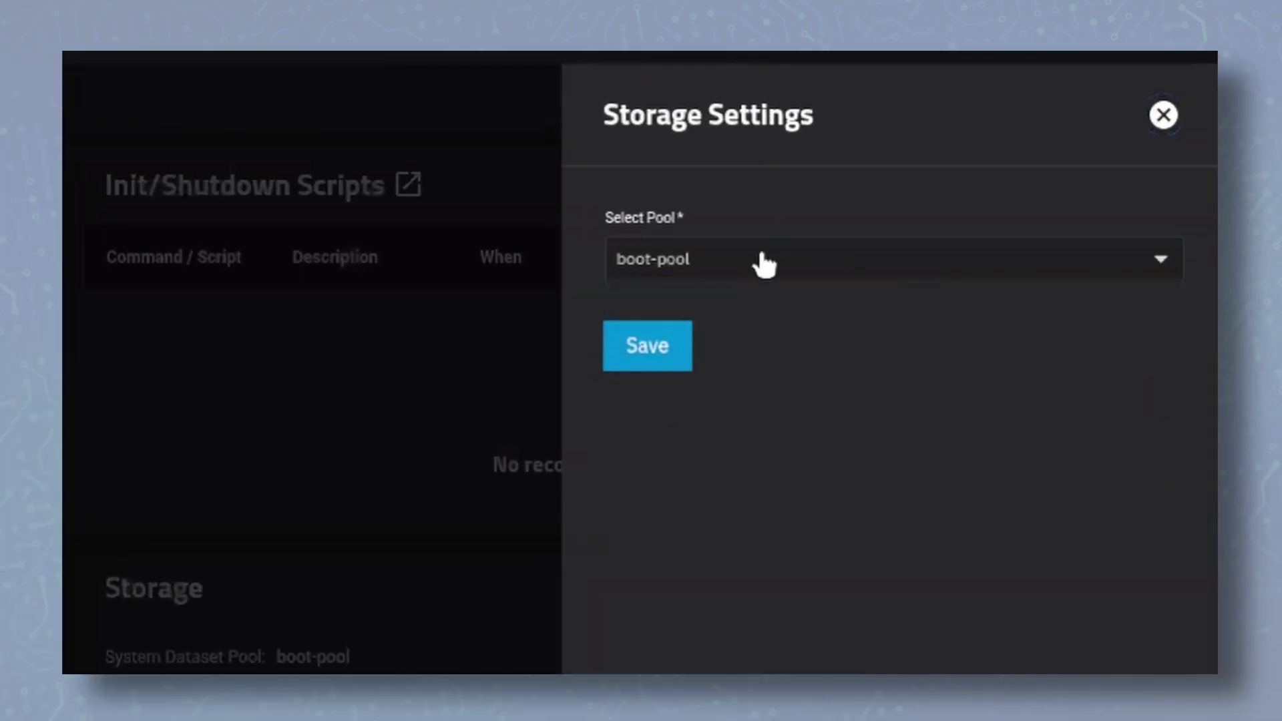
left_click(765, 262)
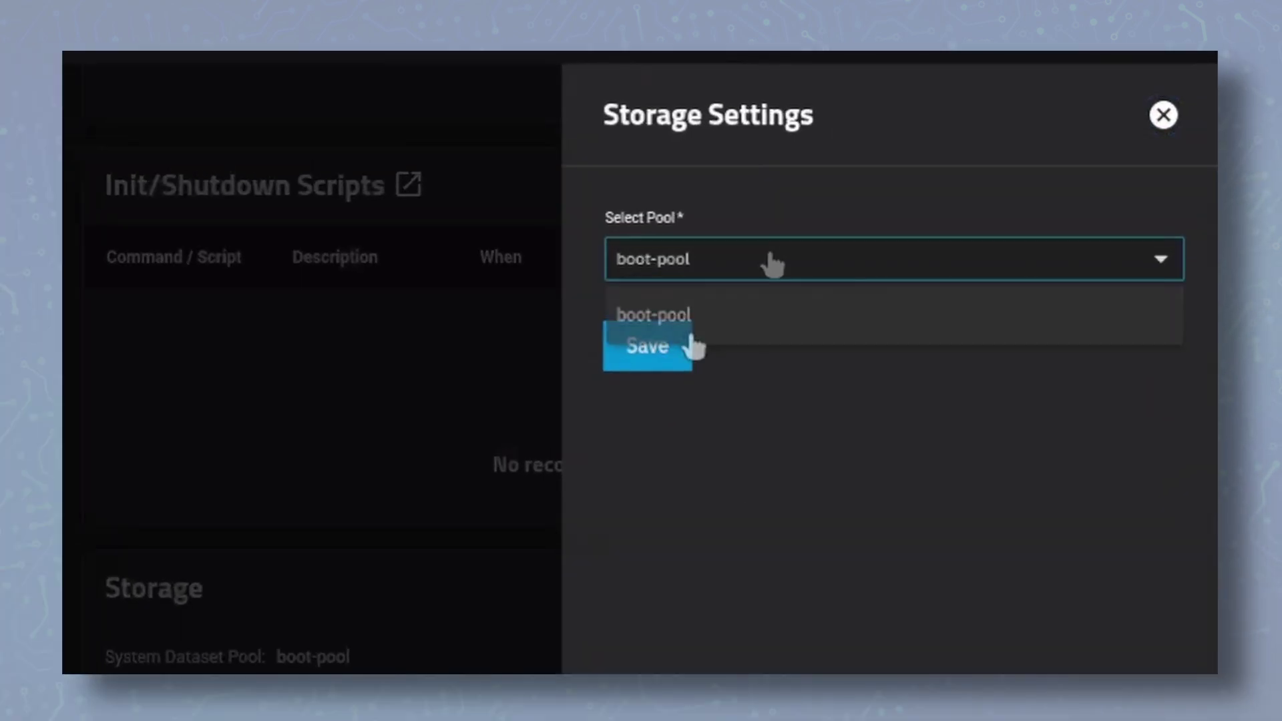
left_click(720, 319)
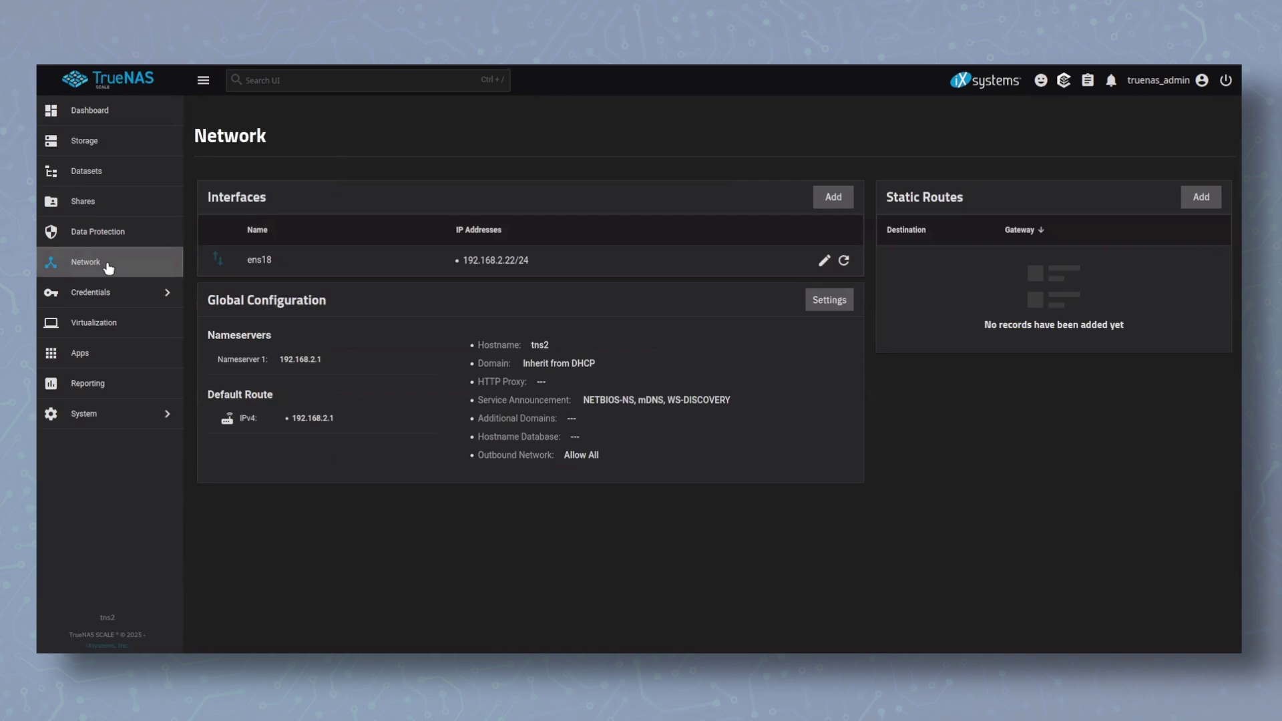
Add '192.168.2.21 tns1' and '192.168.2.22 tns2' to the Host Name Database and save.
left_click(834, 304)
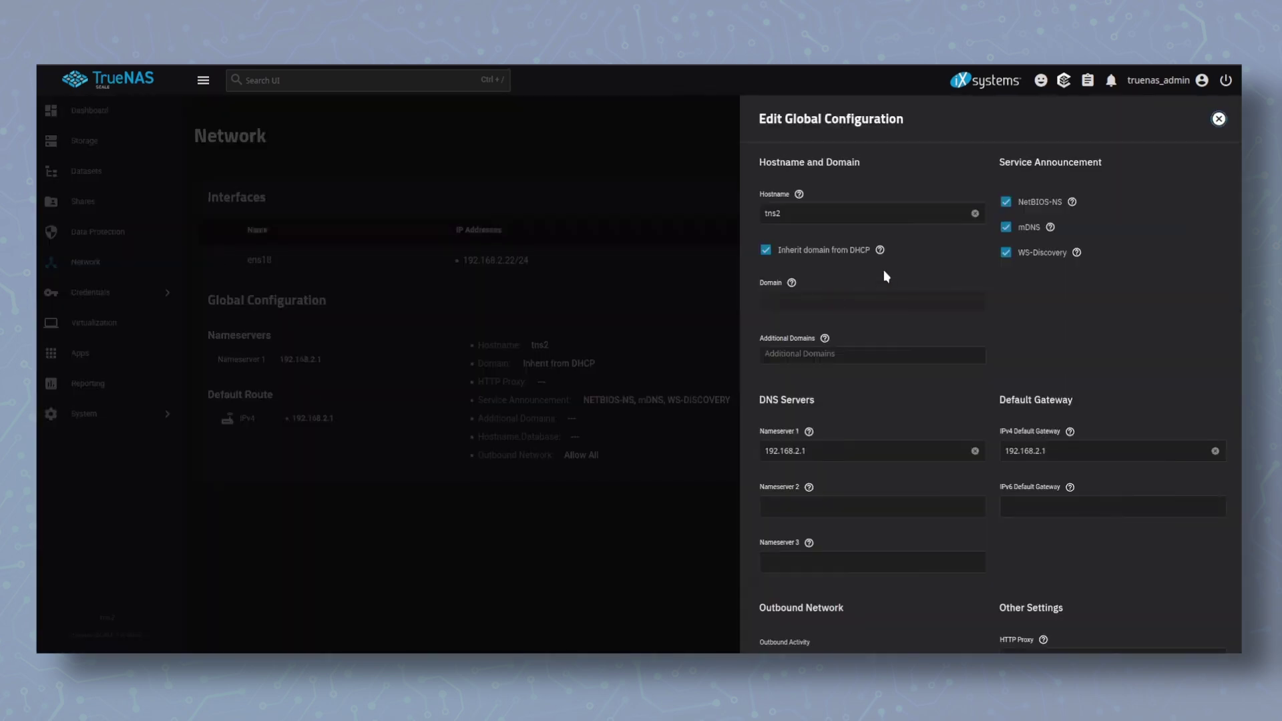
scroll(899, 279, "down", 5)
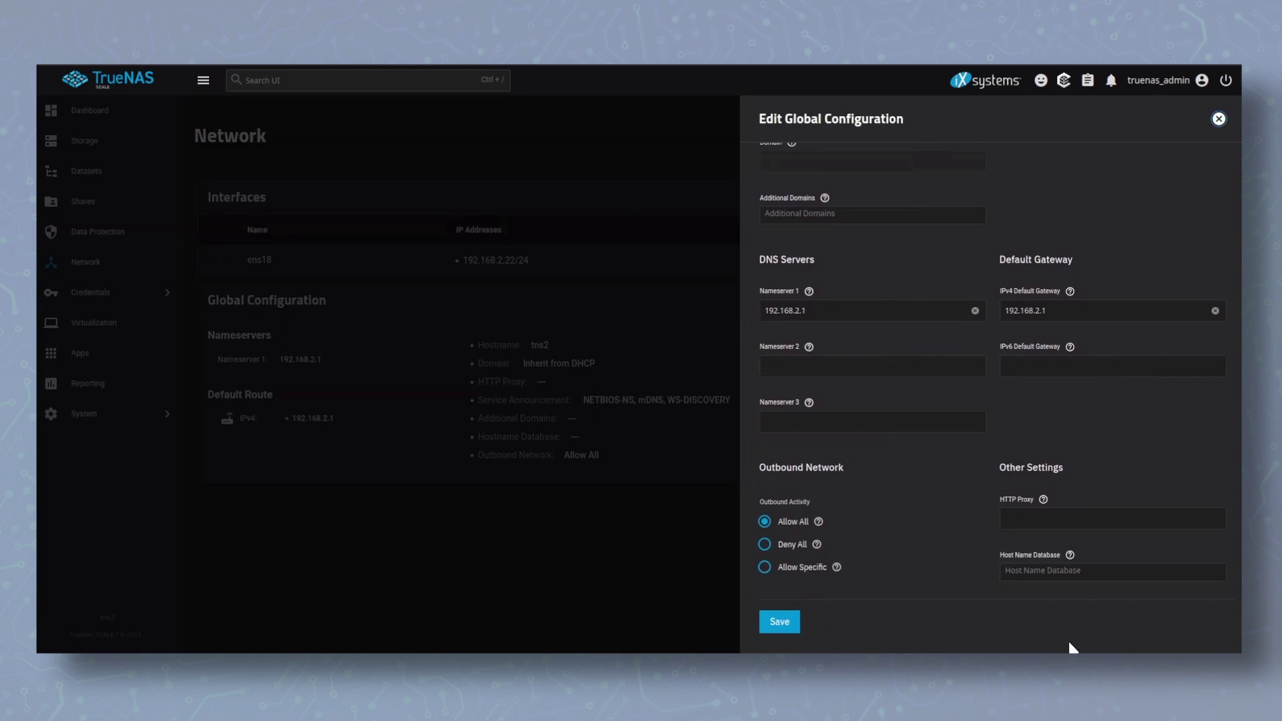
left_click(1077, 569)
type("192.168")
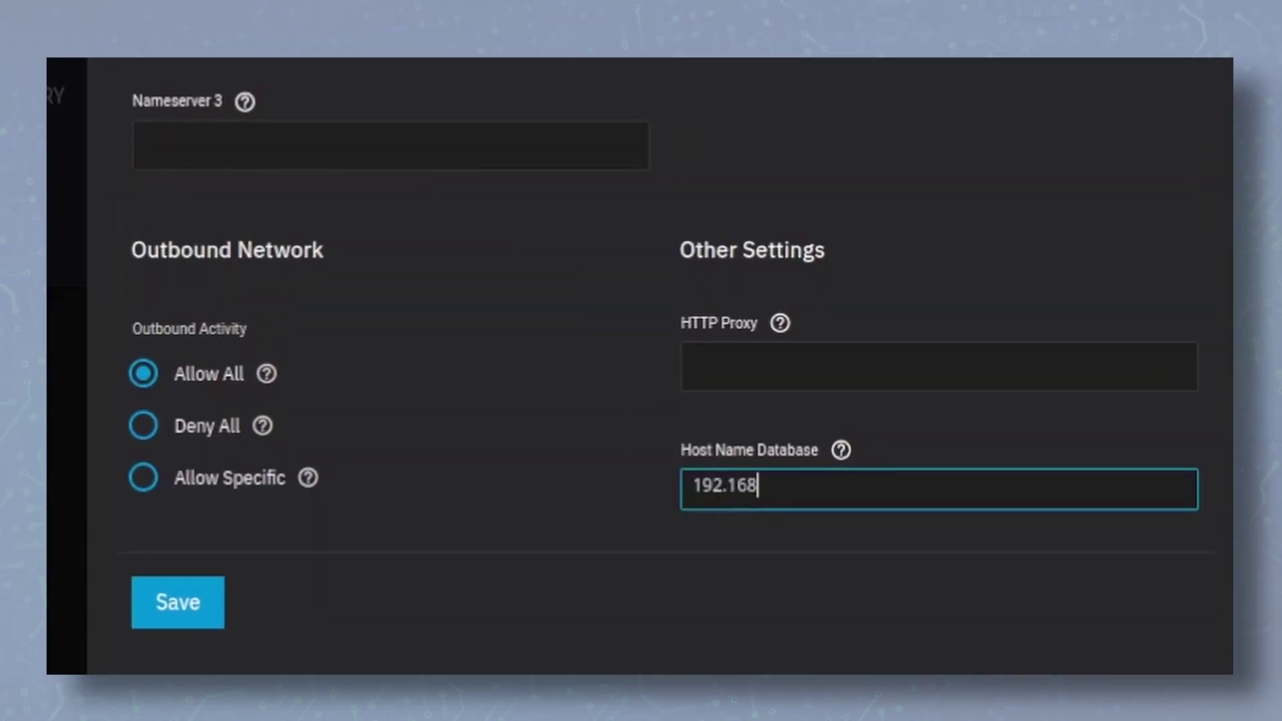
type(".2.21 tns1")
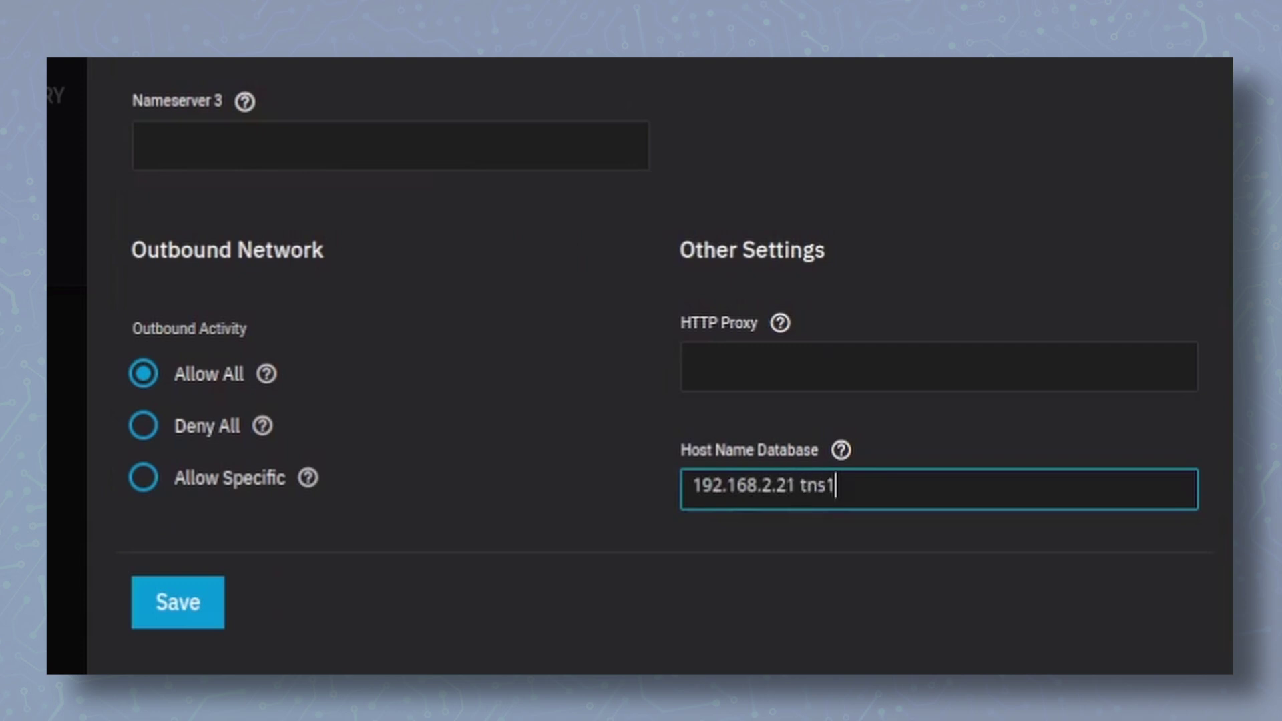
key("Return")
type("192.168.2.22 tns2")
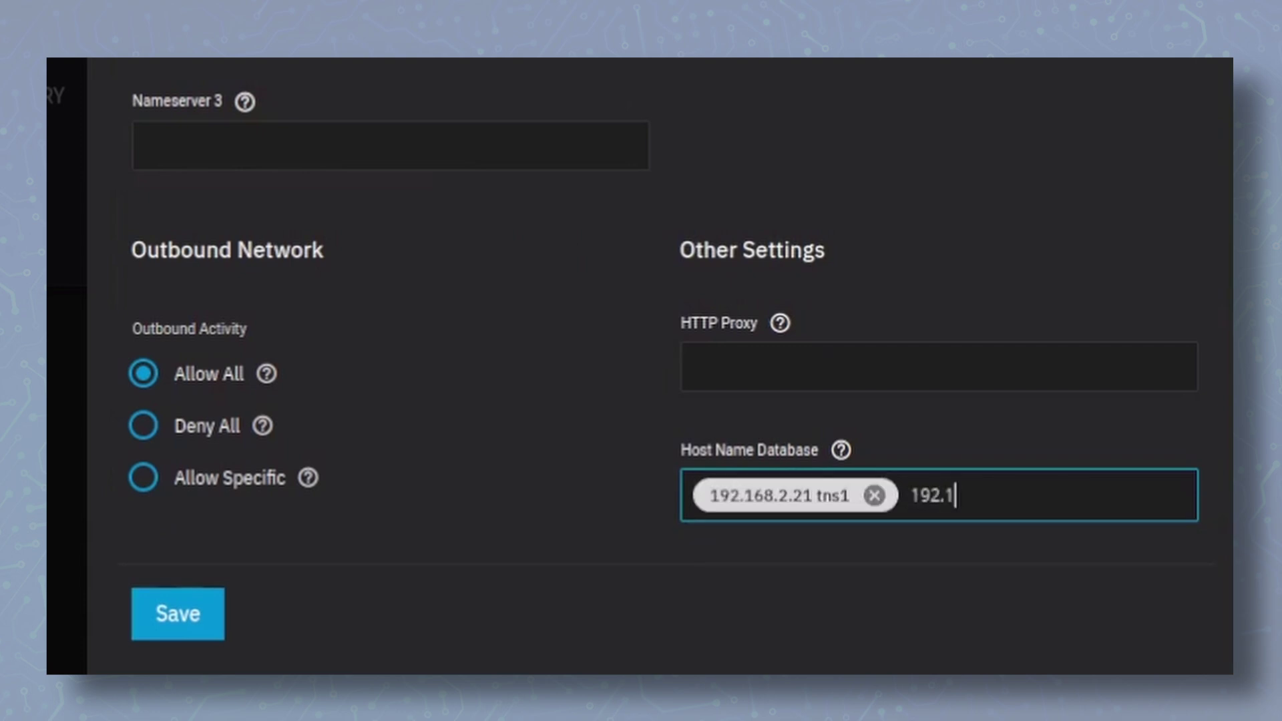
left_click(194, 627)
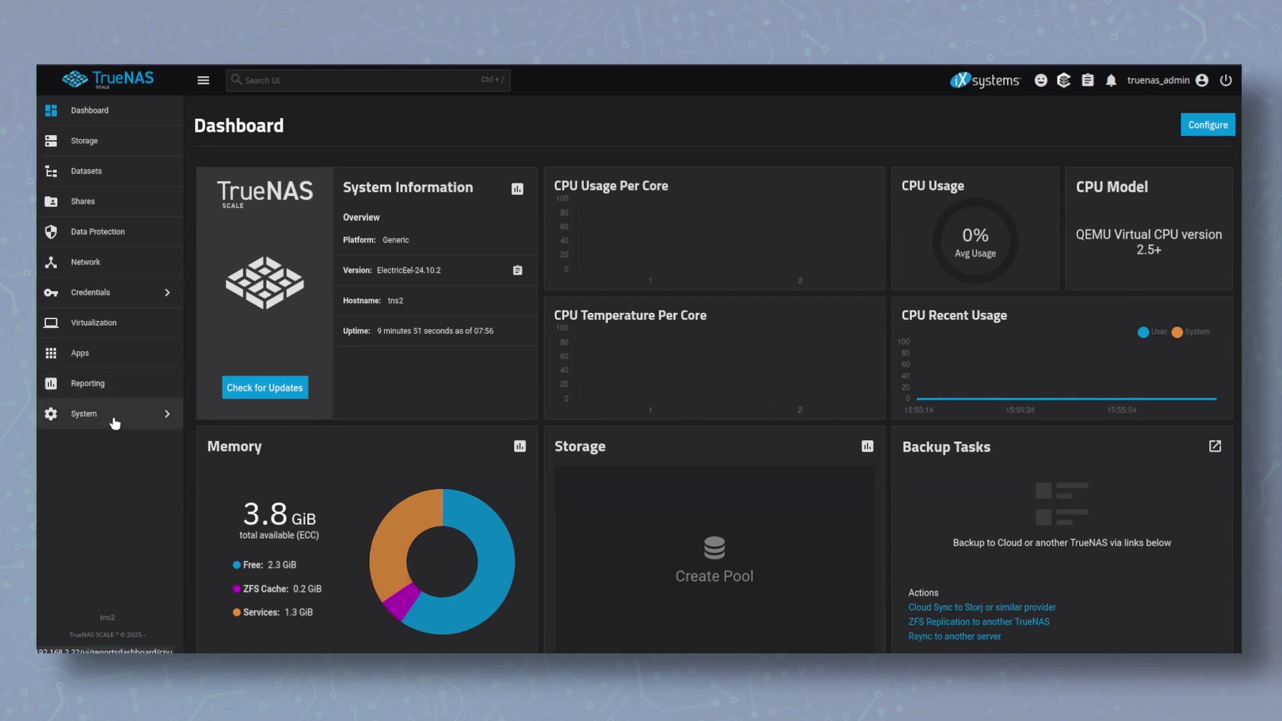
Open the tns2 Shell and become root with sudo -i, entering the password.
left_click(114, 421)
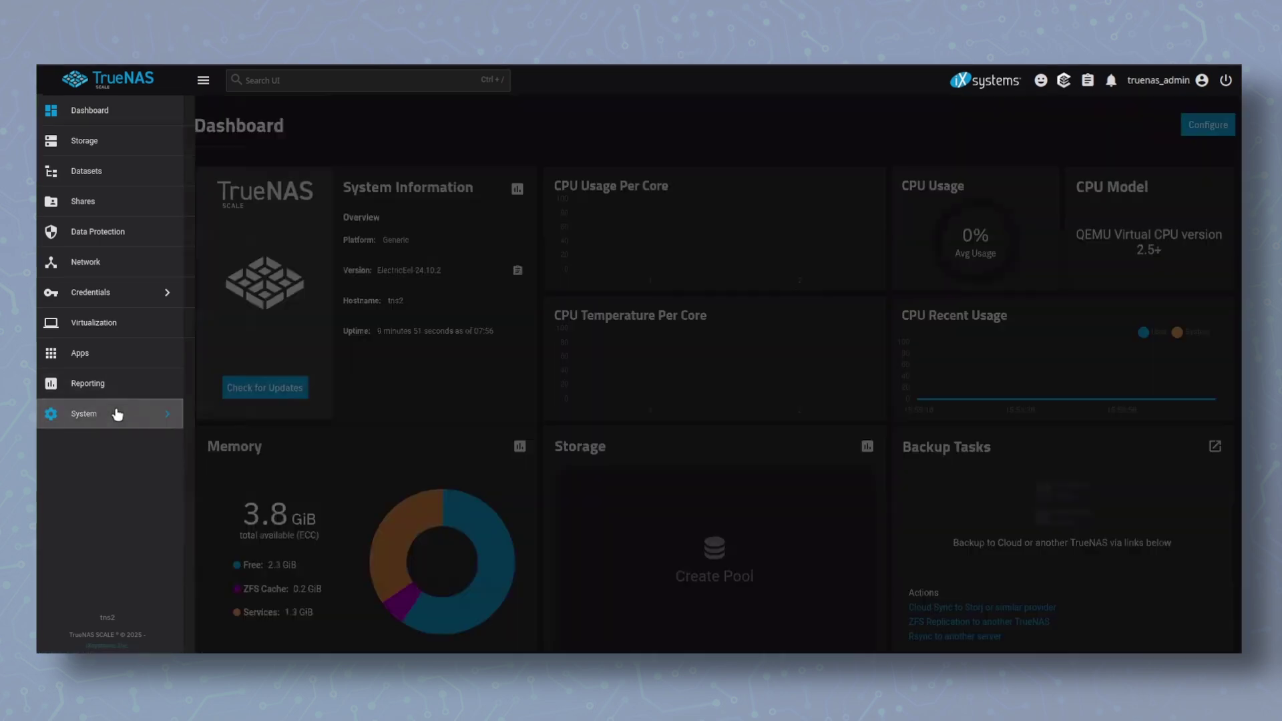
left_click(212, 267)
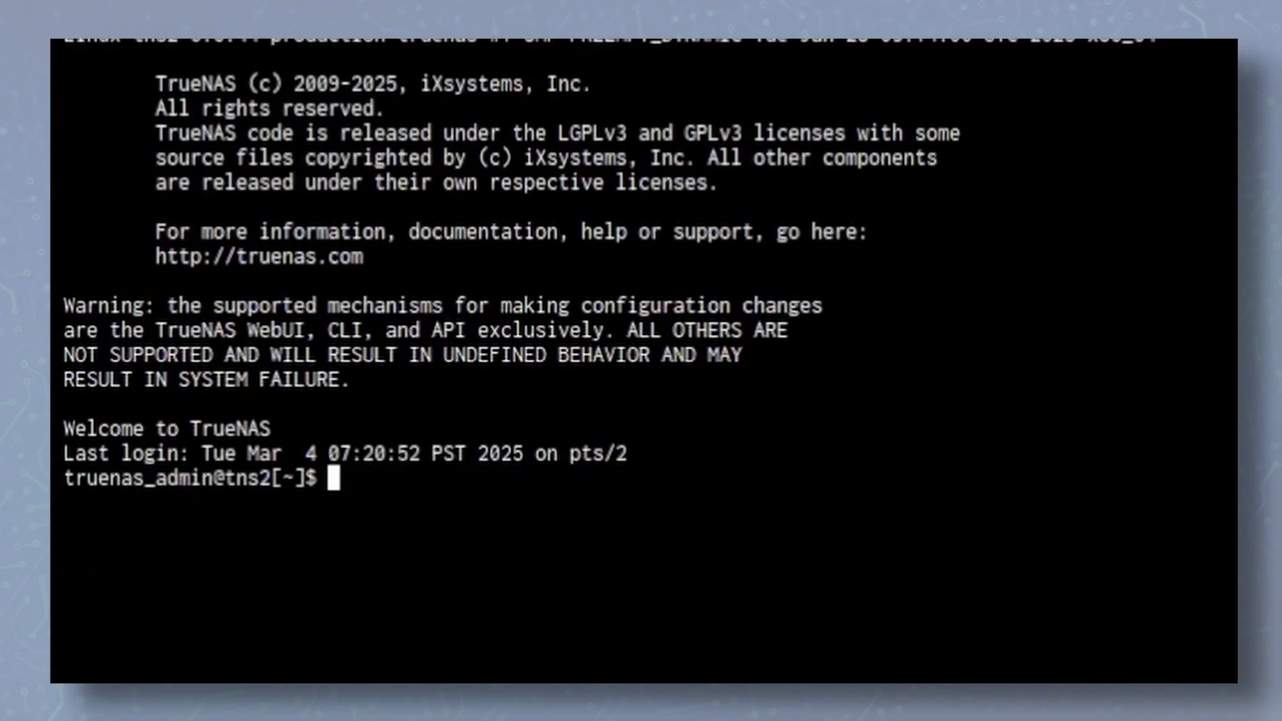
type("sudo -i")
key("Return")
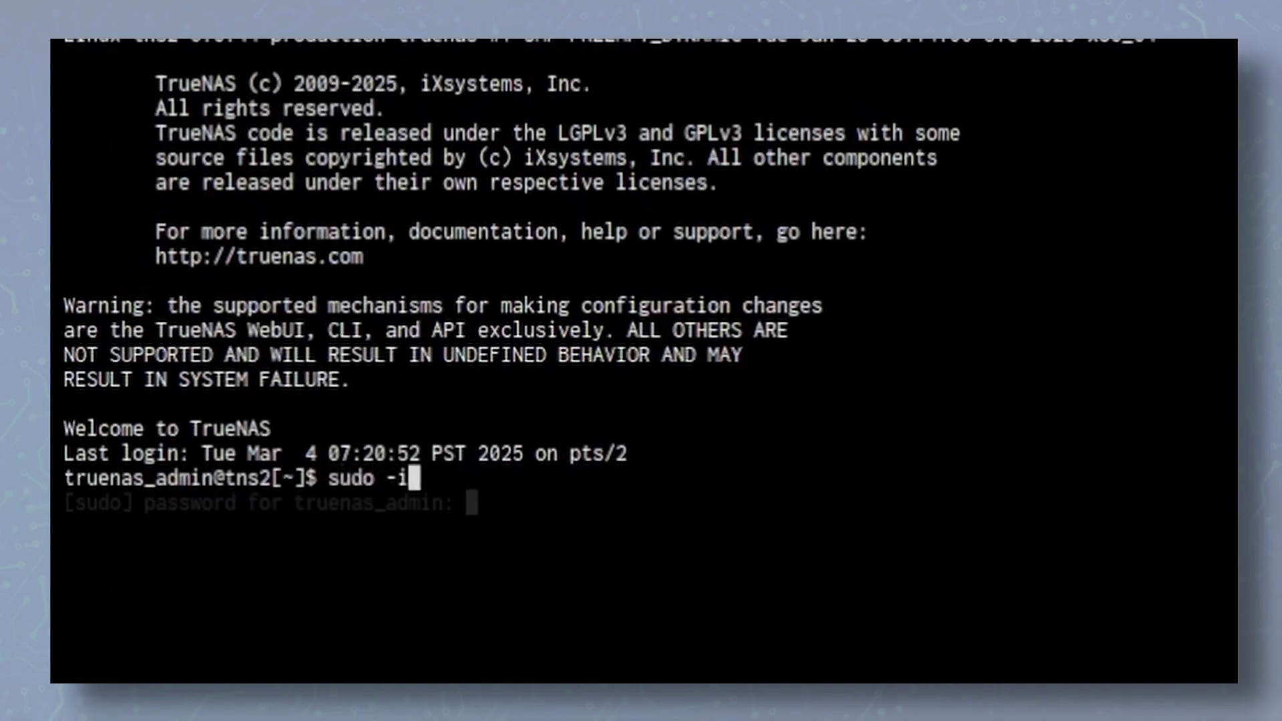
key("Return")
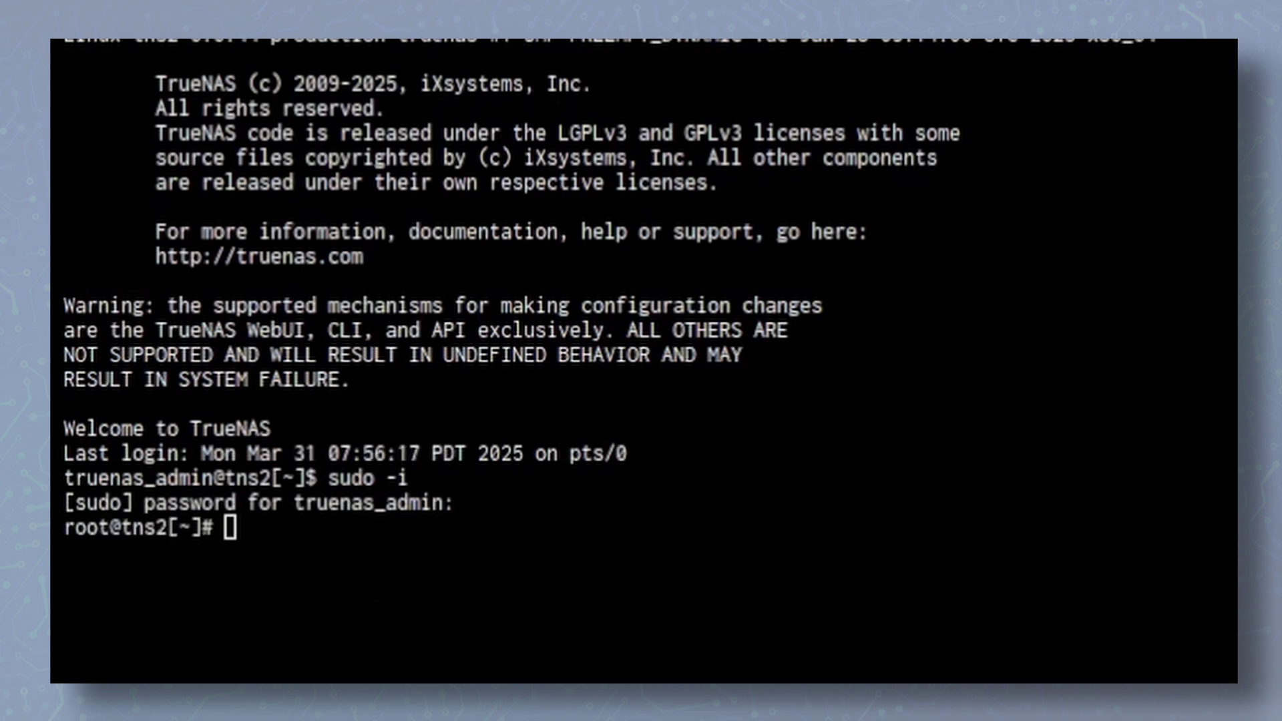
Paste and run the wget command that downloads the RSF-1 installer.
key("ctrl+shift+v")
key("End")
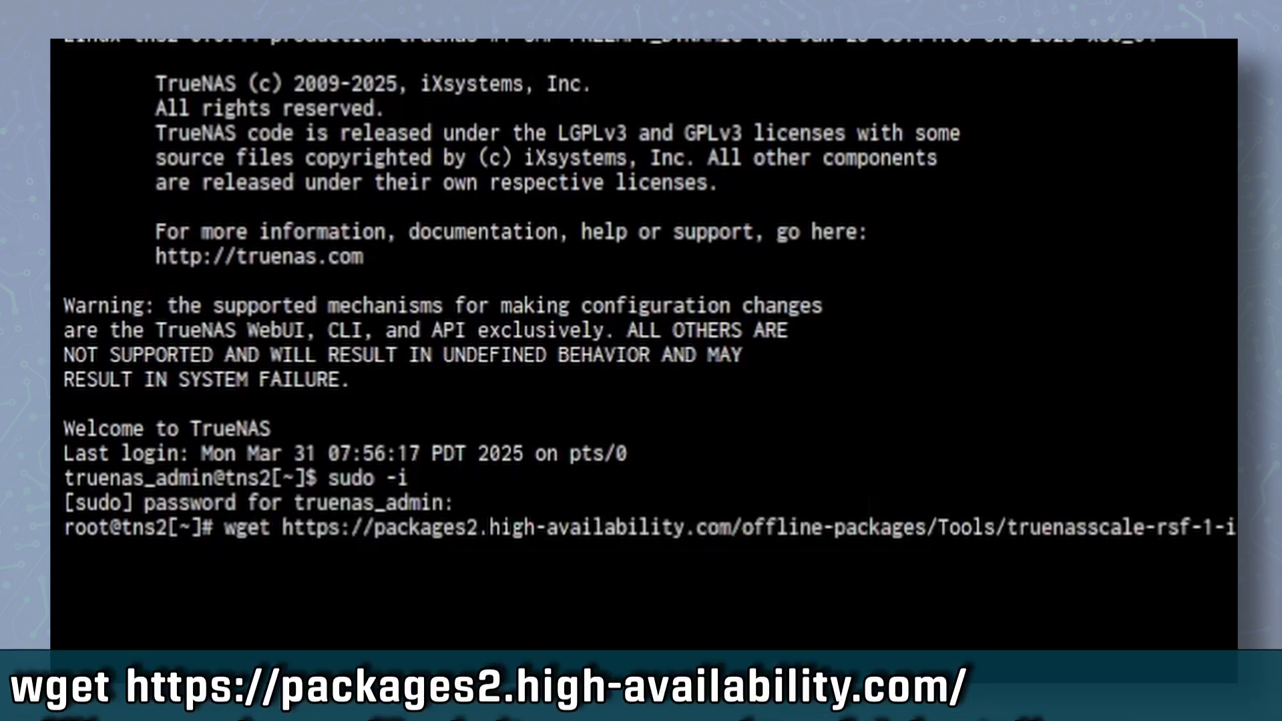
key("Return")
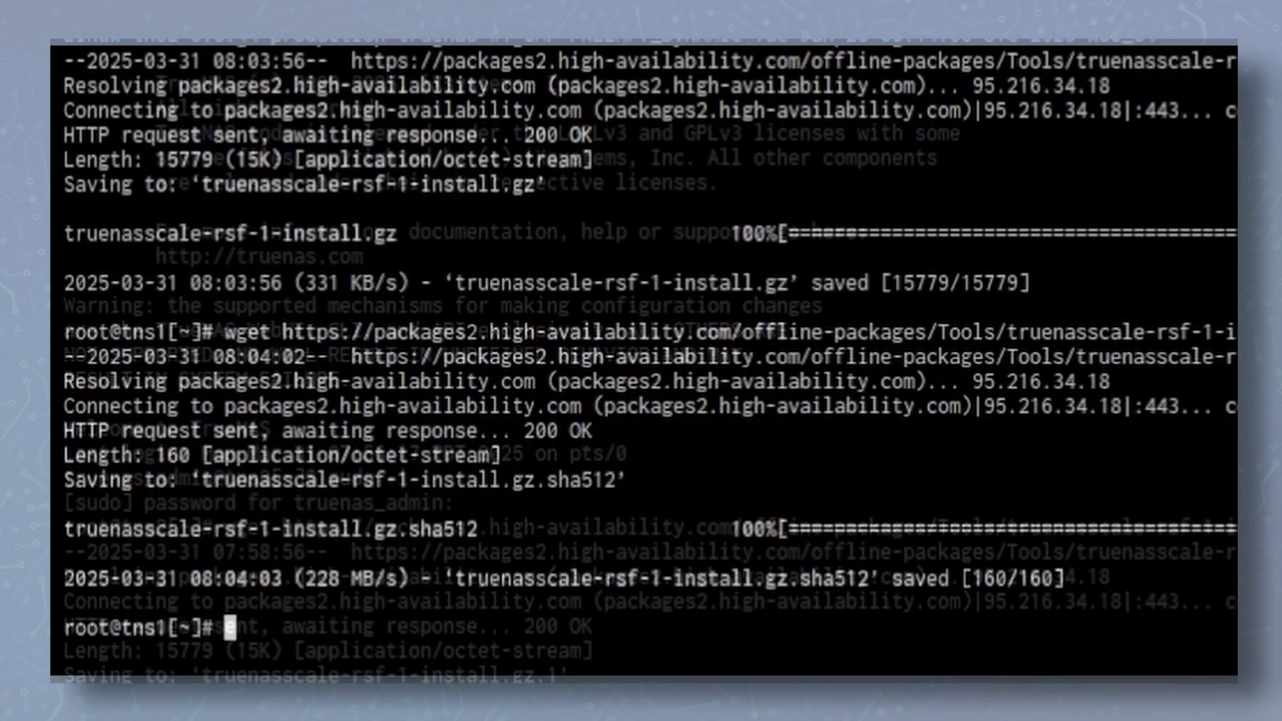
Compute the installer's sha512sum and display the published .sha512 checksum to compare.
type("sha")
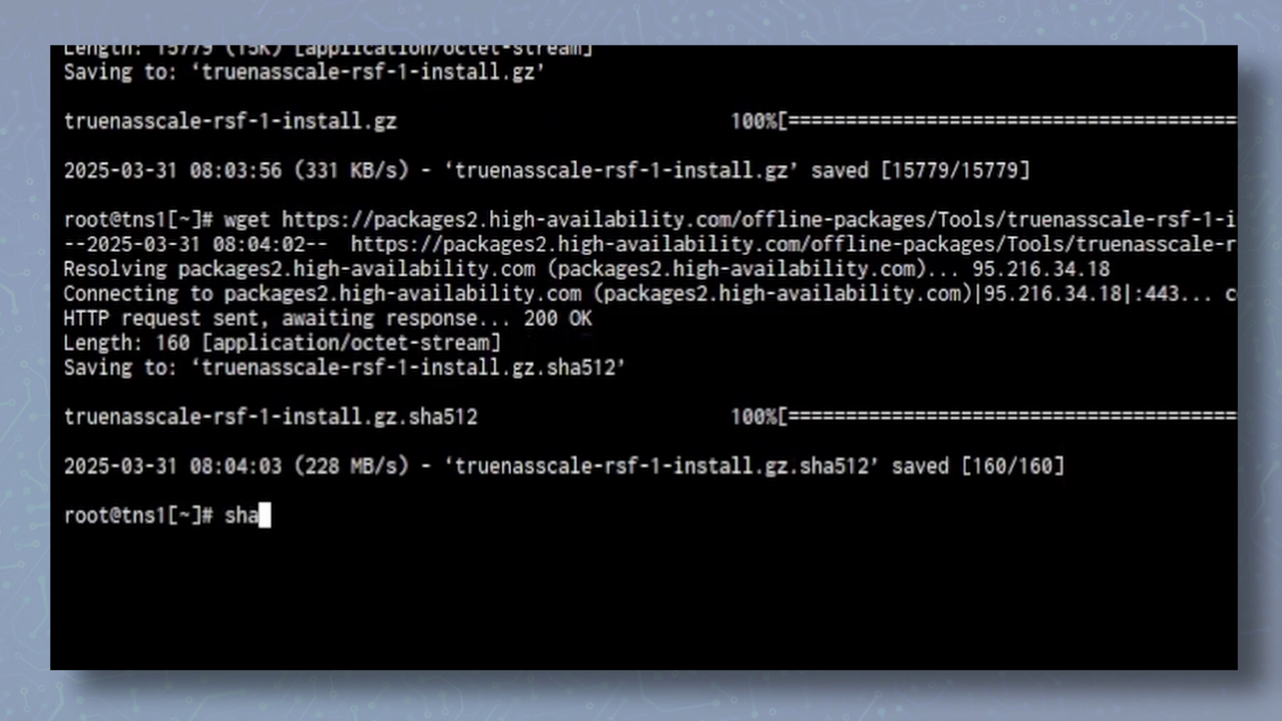
type("512sum tr")
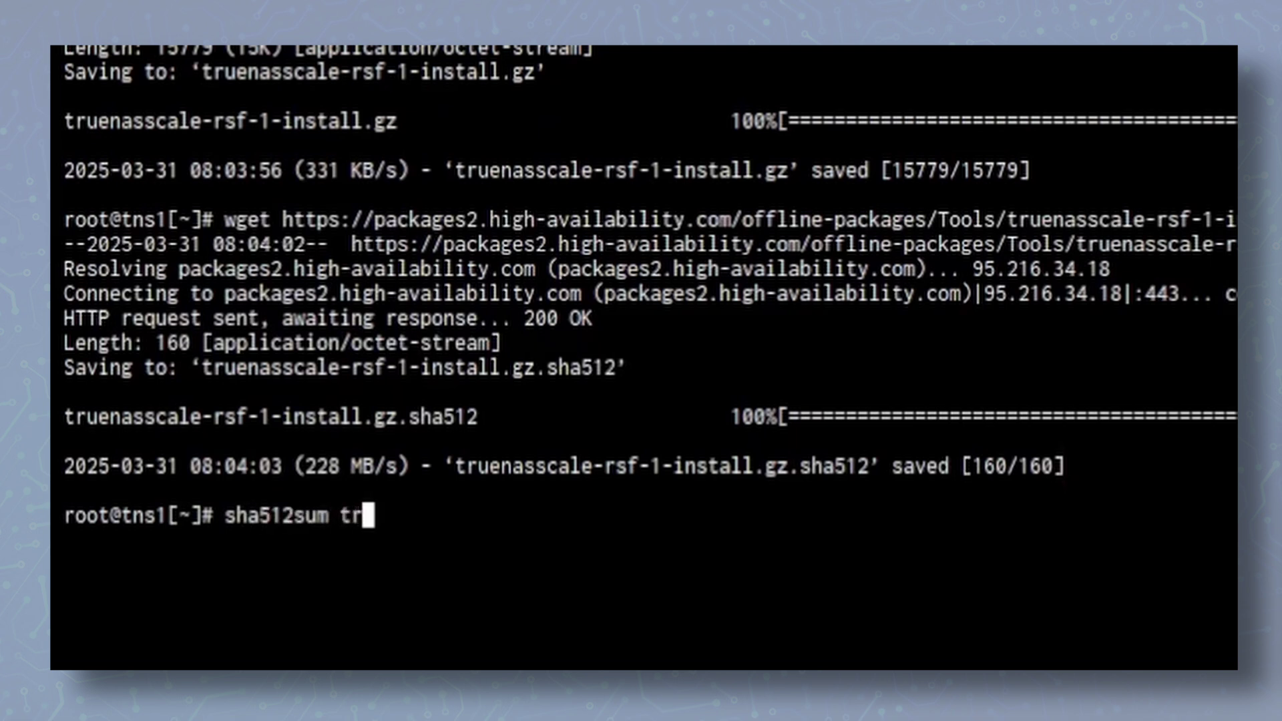
key("Tab")
key("Return")
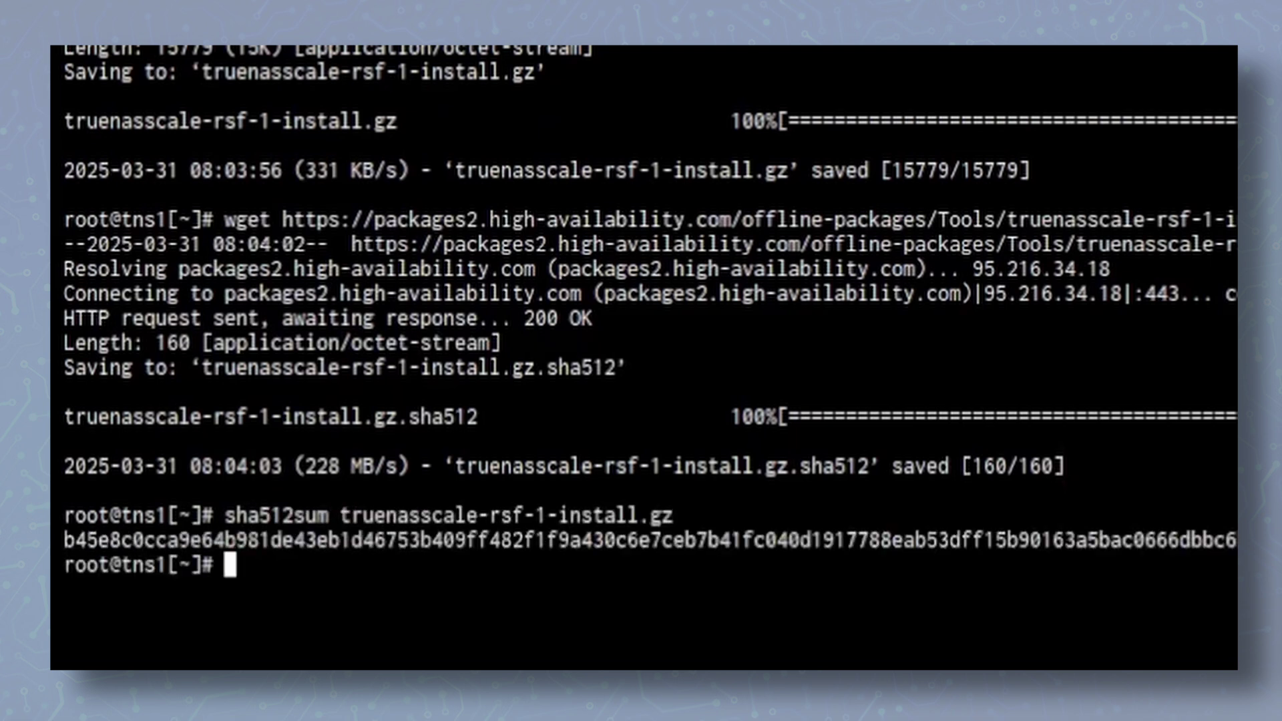
type("cat")
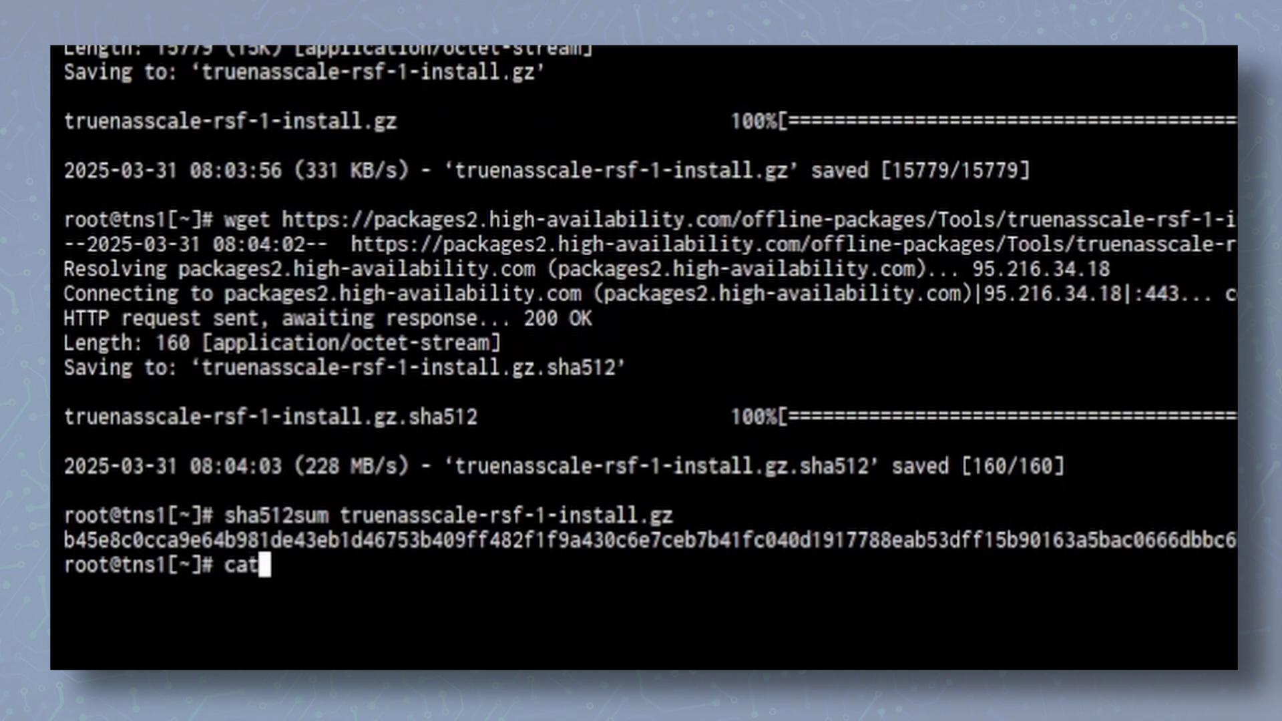
type(" tr")
key("Tab")
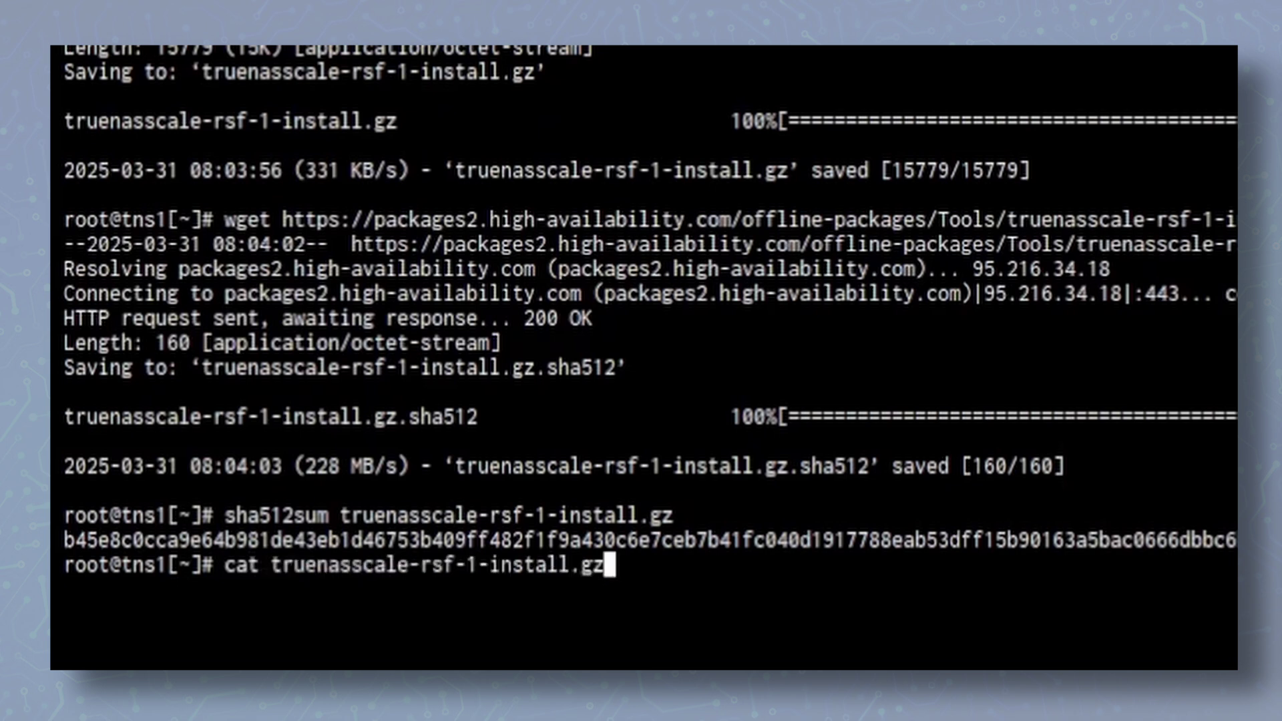
type(".")
key("Tab")
key("Return")
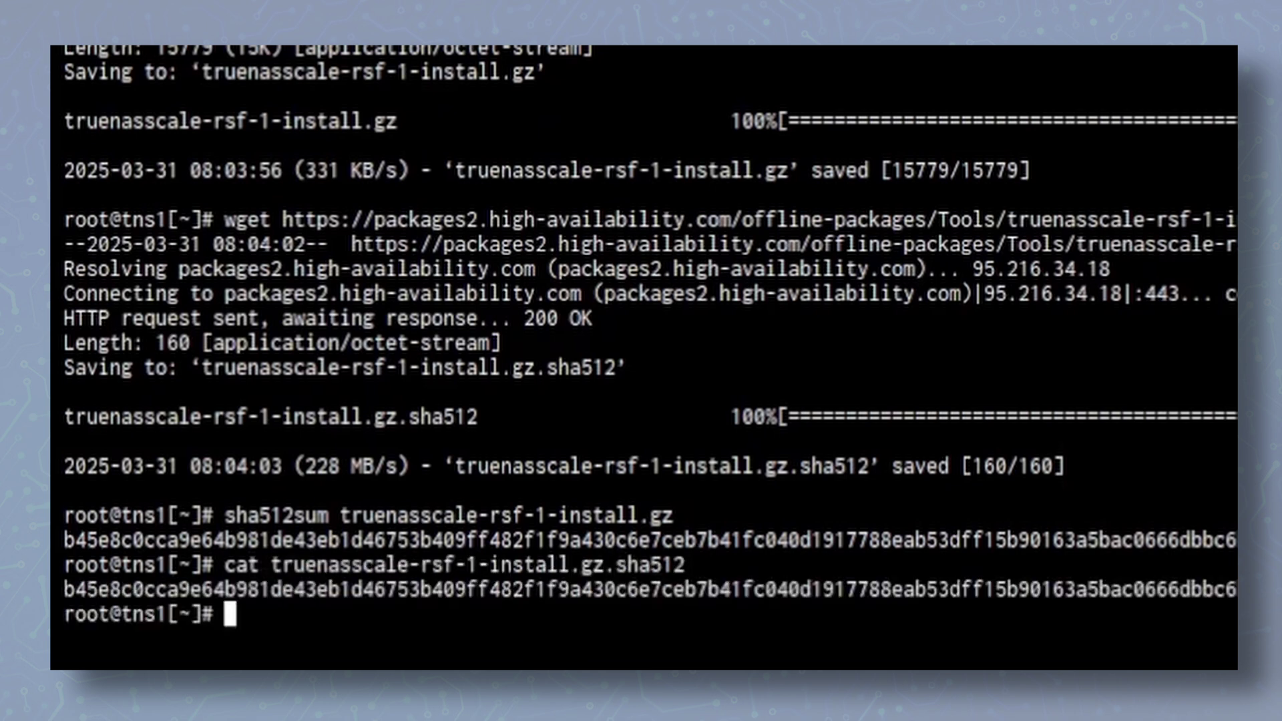
Unpack the installer archive with gunzip and list the files.
type("gun")
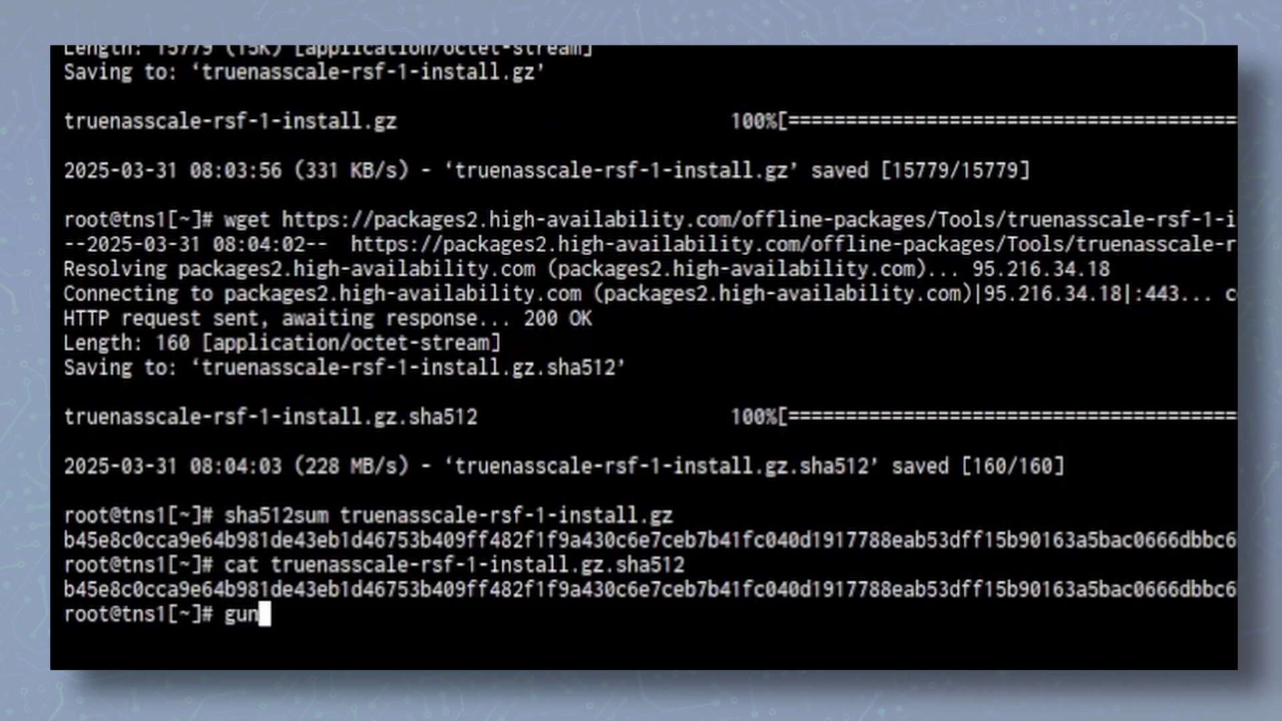
type("zip tru")
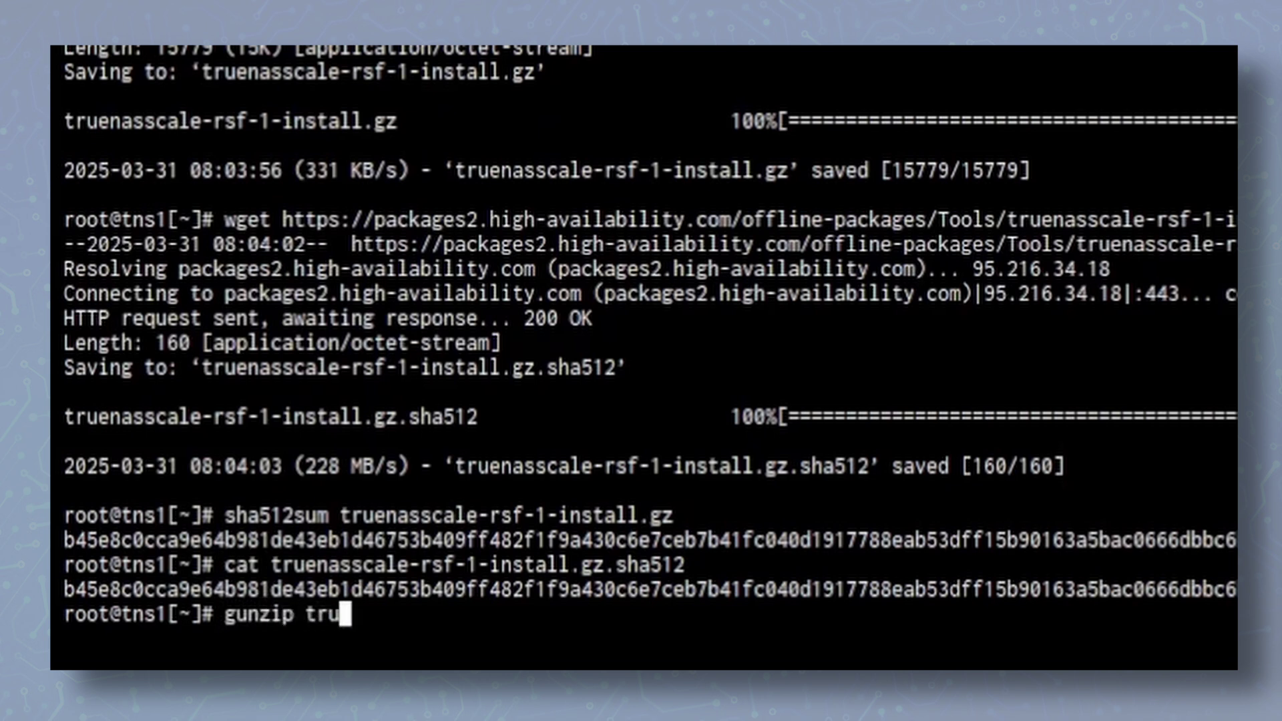
key("Tab")
key("Return")
type("ls")
key("Return")
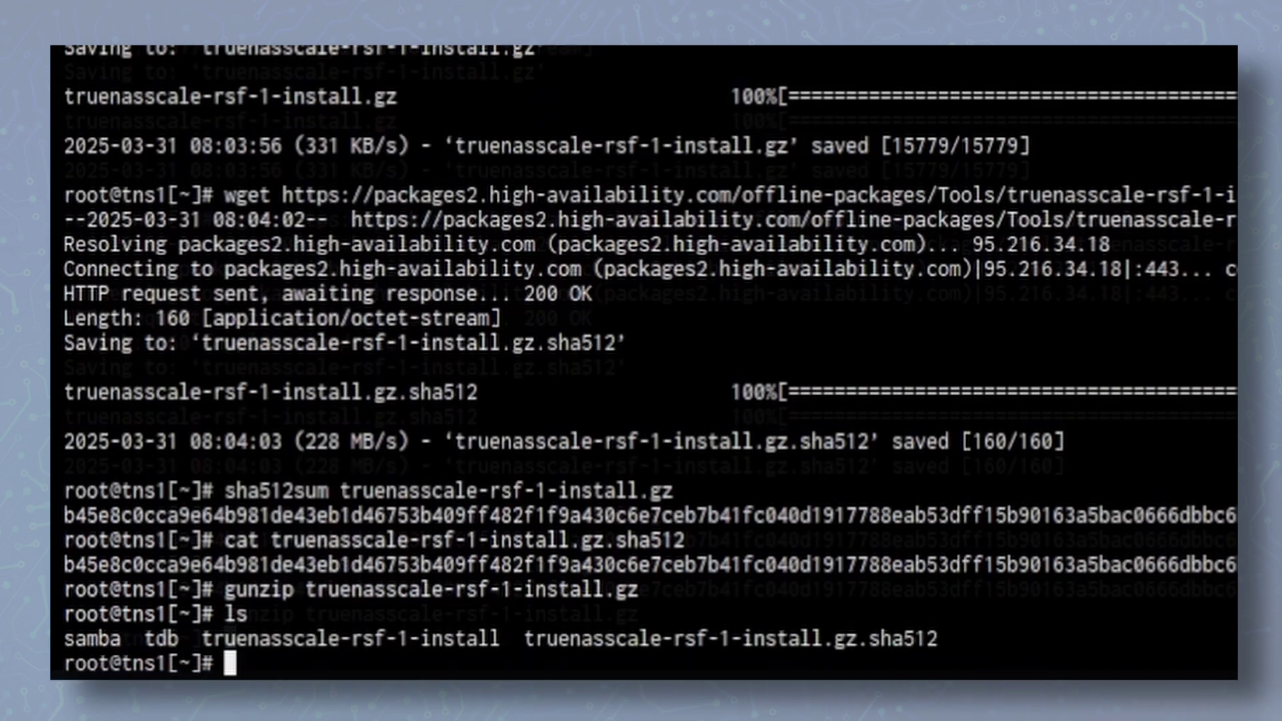
Make truenasscale-rsf-1-install executable with chmod +x and launch it.
type("chmod ")
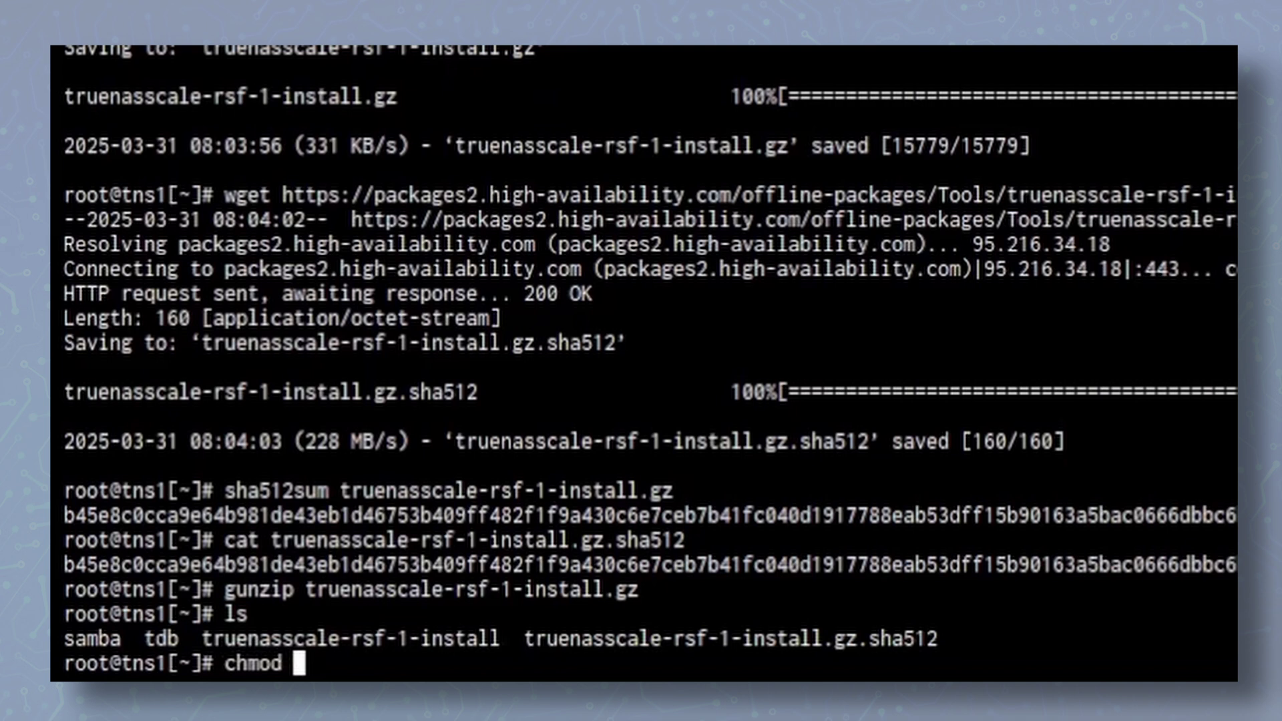
type("+x tr")
key("Tab")
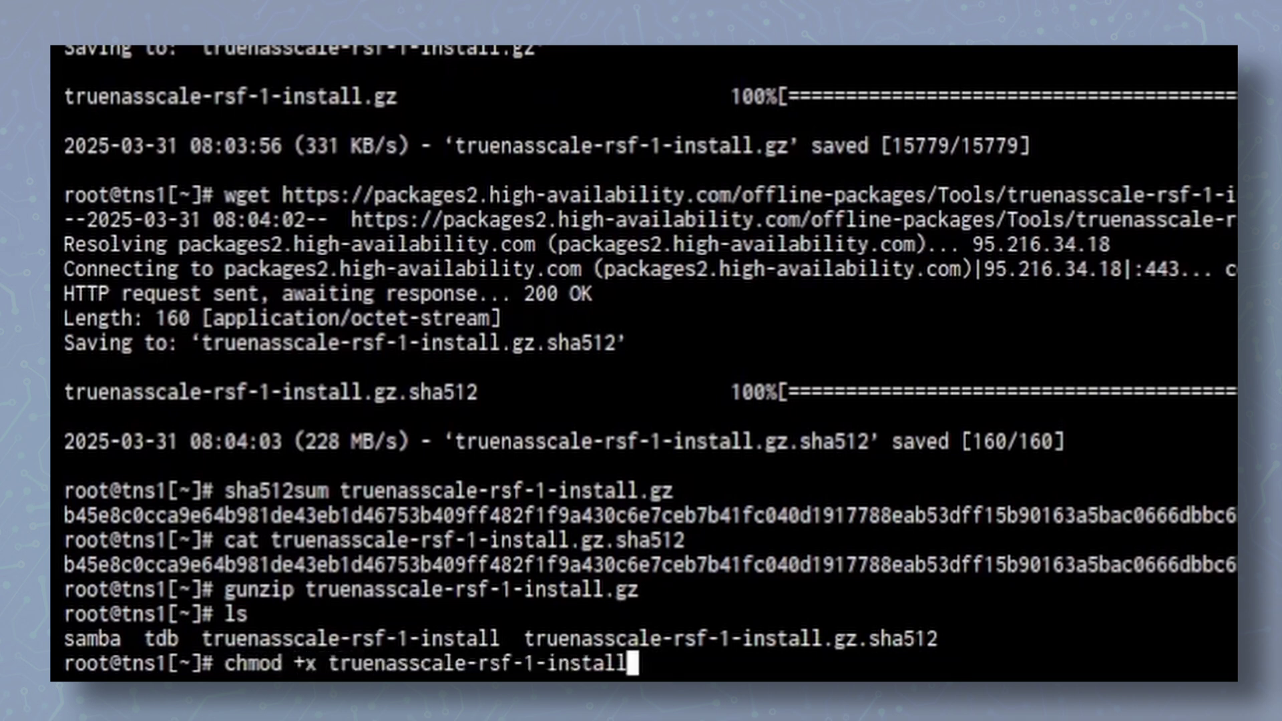
key("Return")
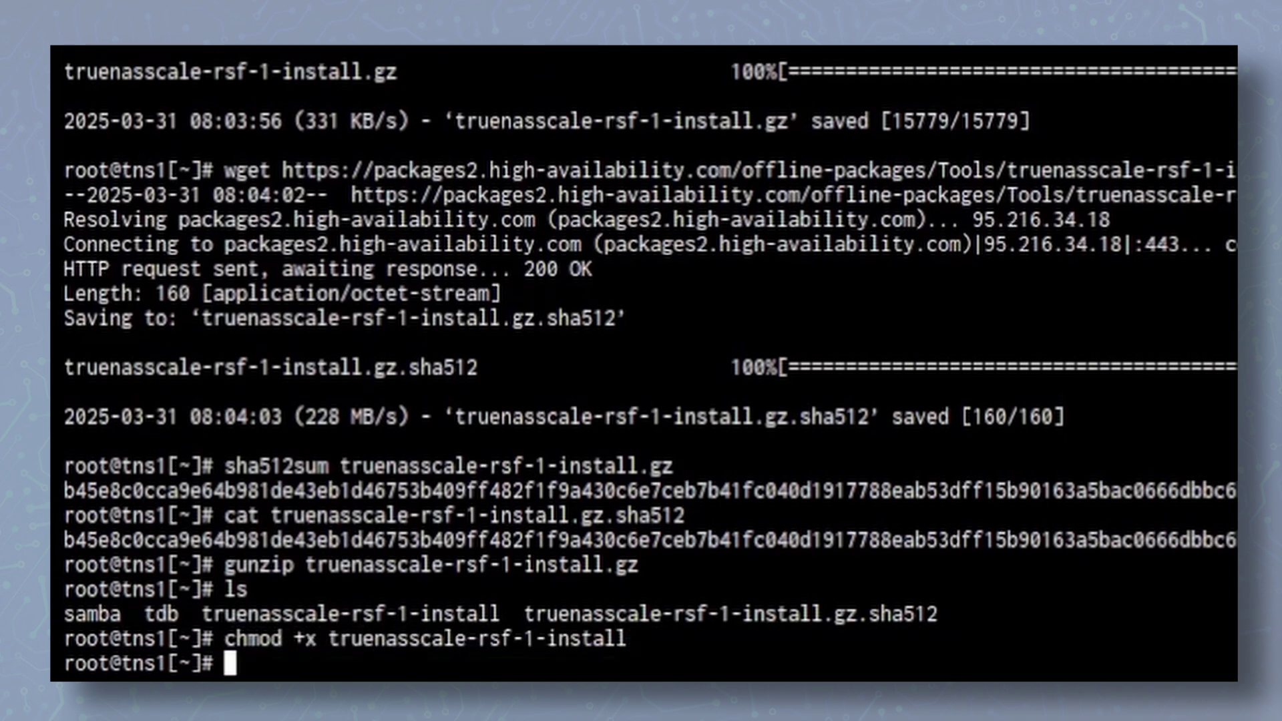
type("./tr")
key("Tab")
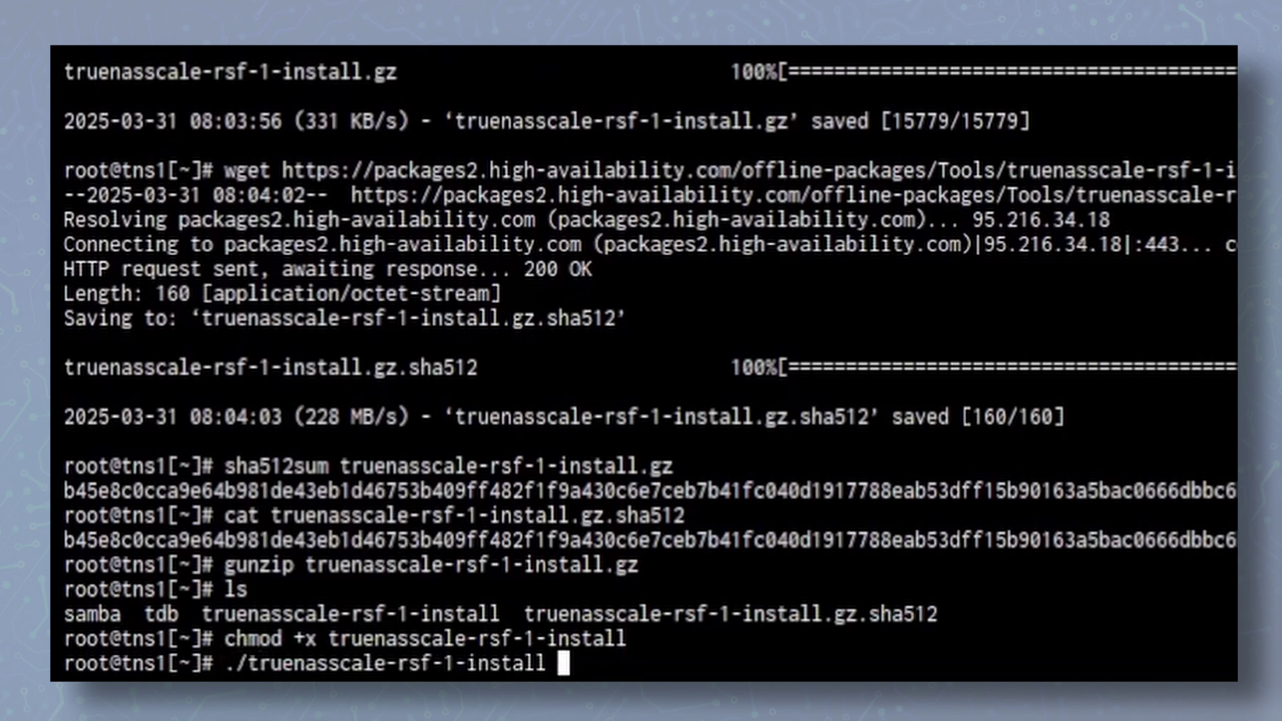
key("Return")
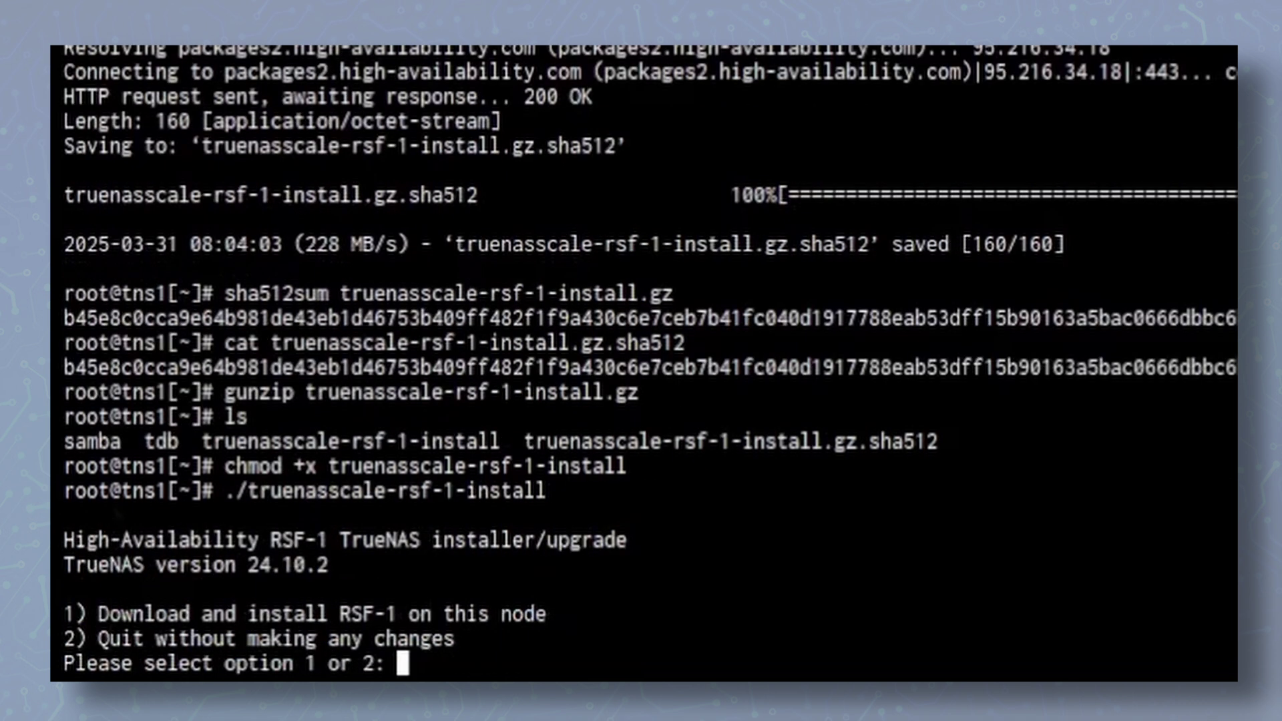
Choose option 1 to download and install RSF-1 on this node.
type("1")
key("Return")
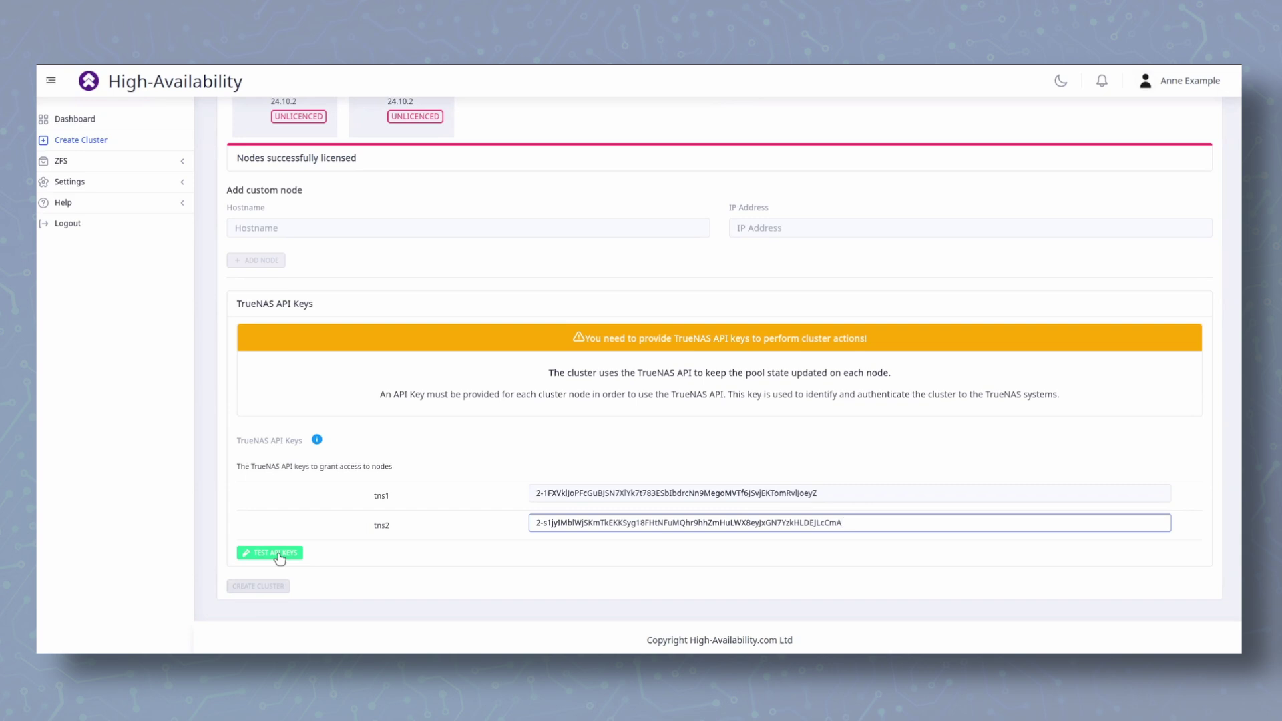
Create and save a new API key named 'rsf' on the root account's API Keys page.
left_click(279, 559)
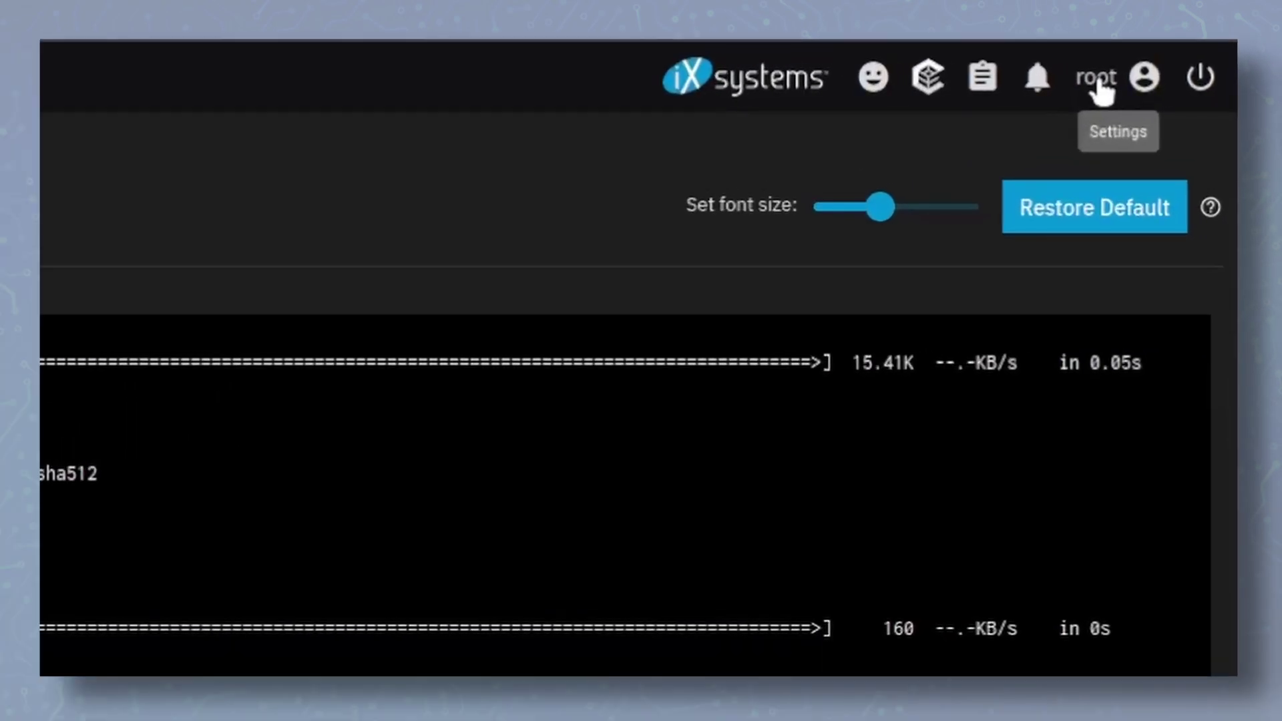
left_click(1096, 78)
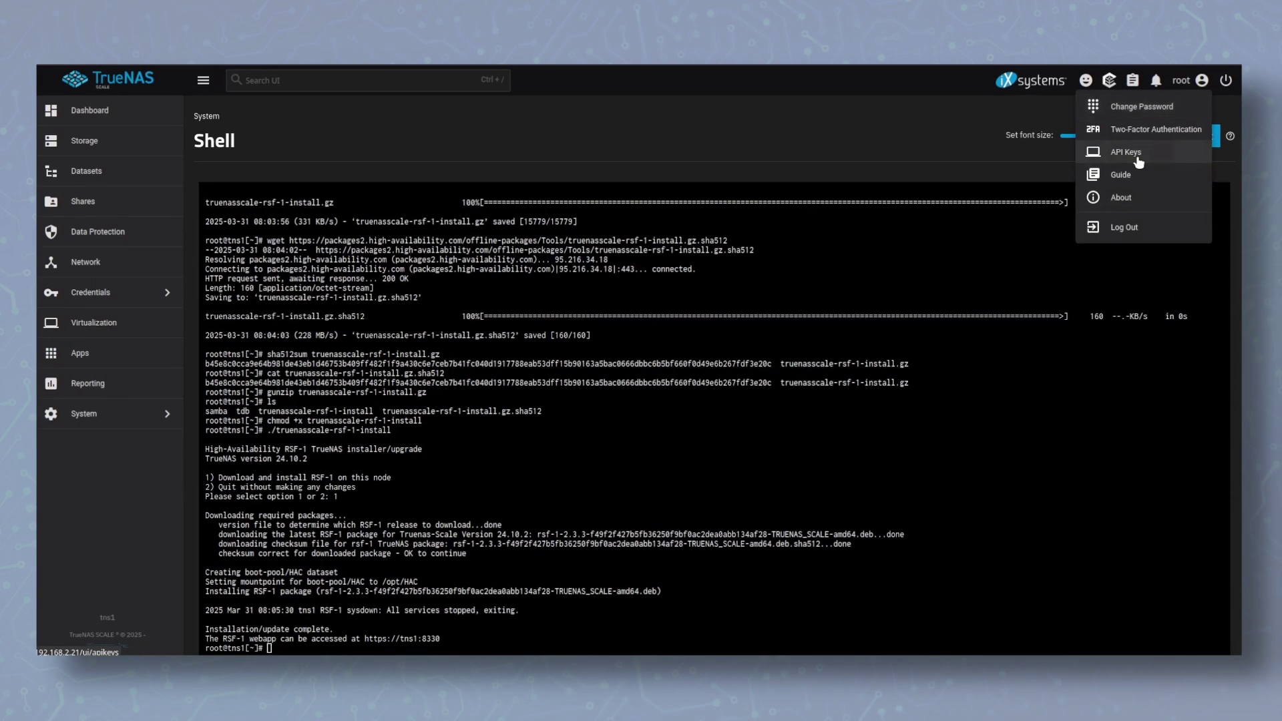
left_click(995, 262)
left_click(1215, 134)
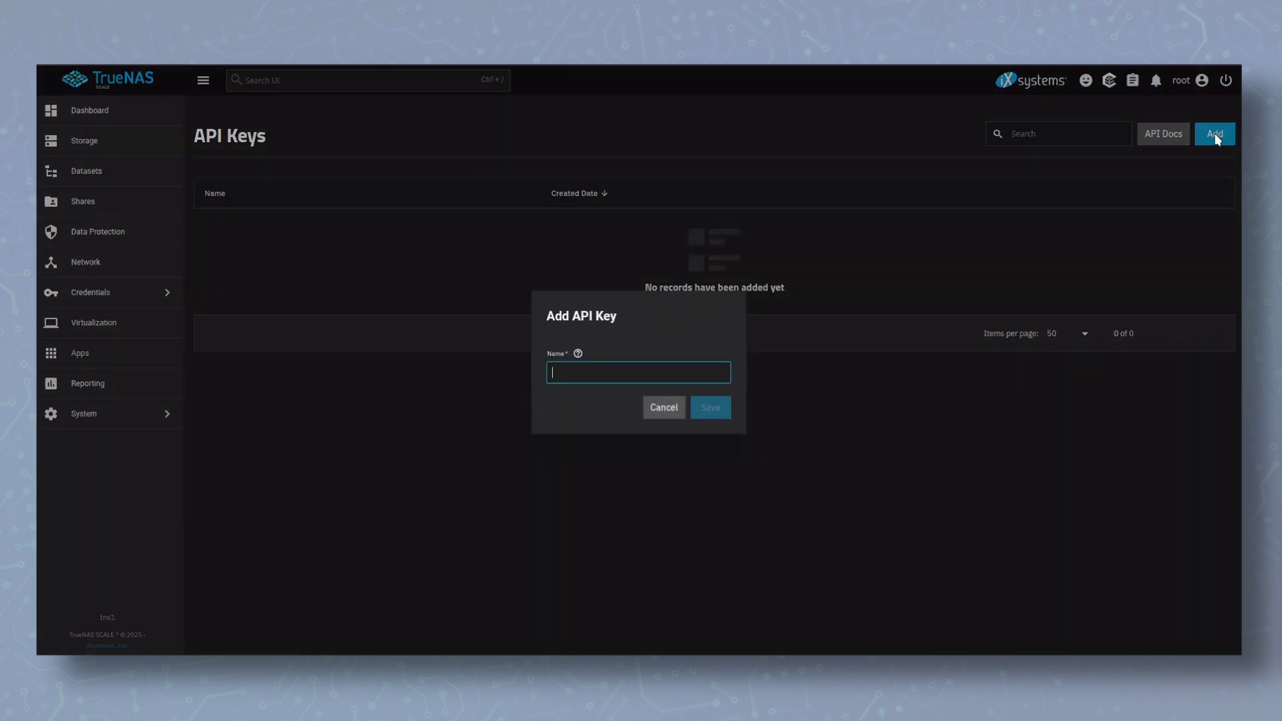
type("rsf")
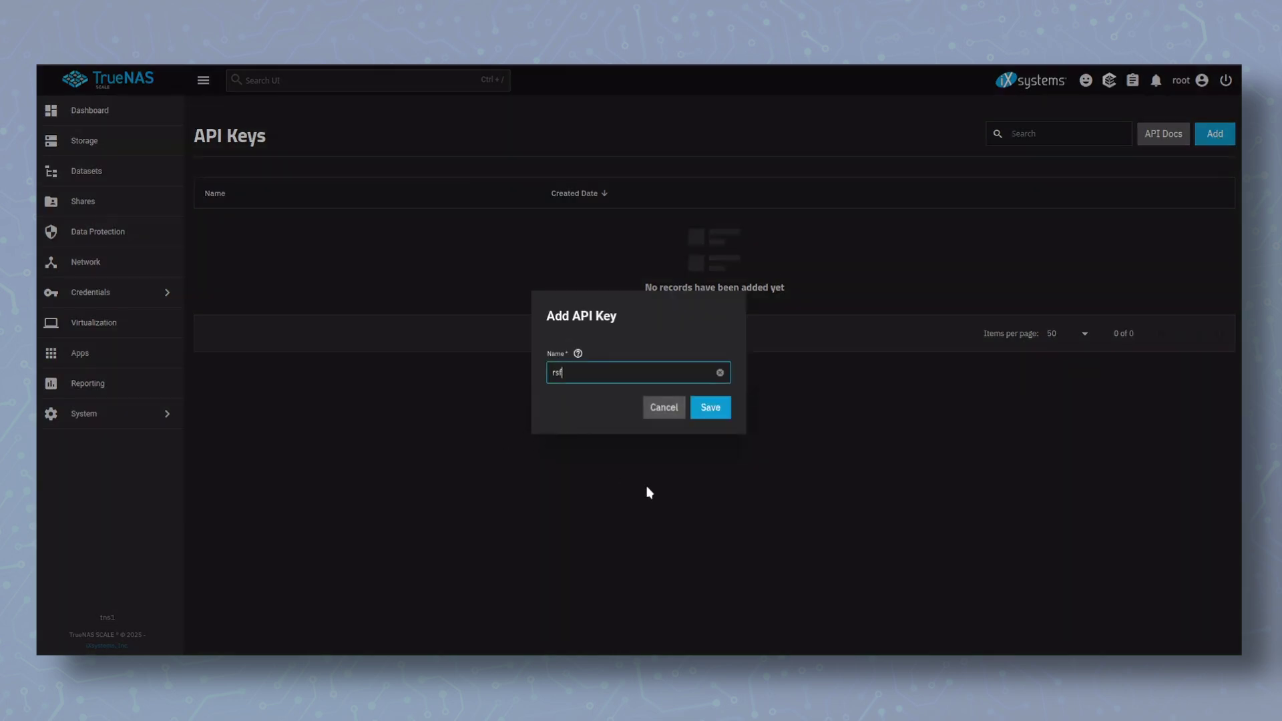
left_click(710, 409)
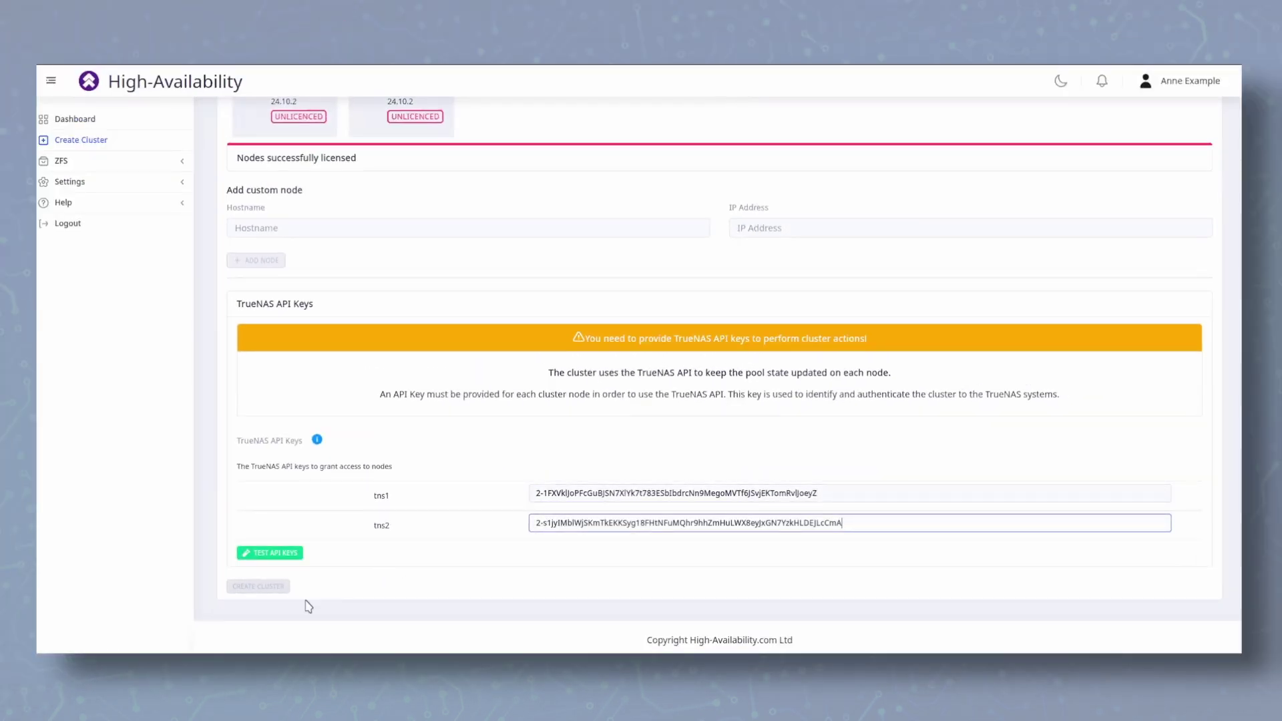
Test the tns1 and tns2 TrueNAS API keys and confirm SUCCESS.
left_click(274, 553)
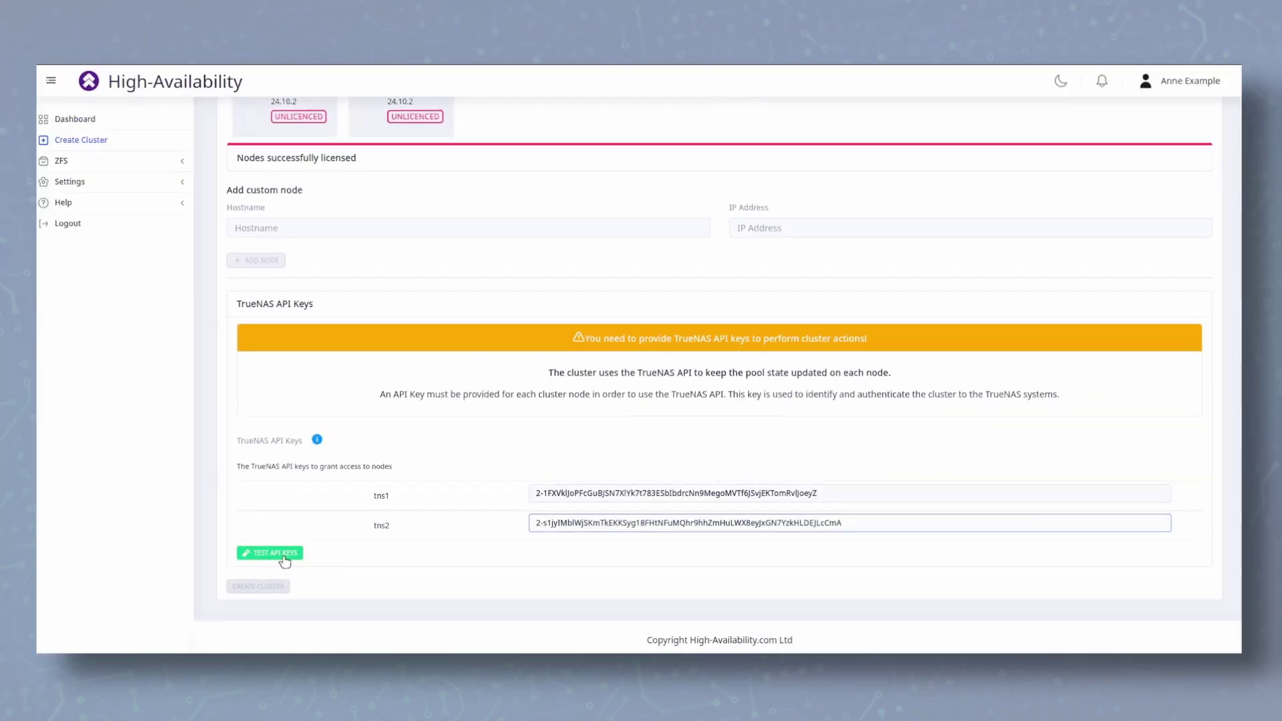
scroll(541, 521, "down", 3)
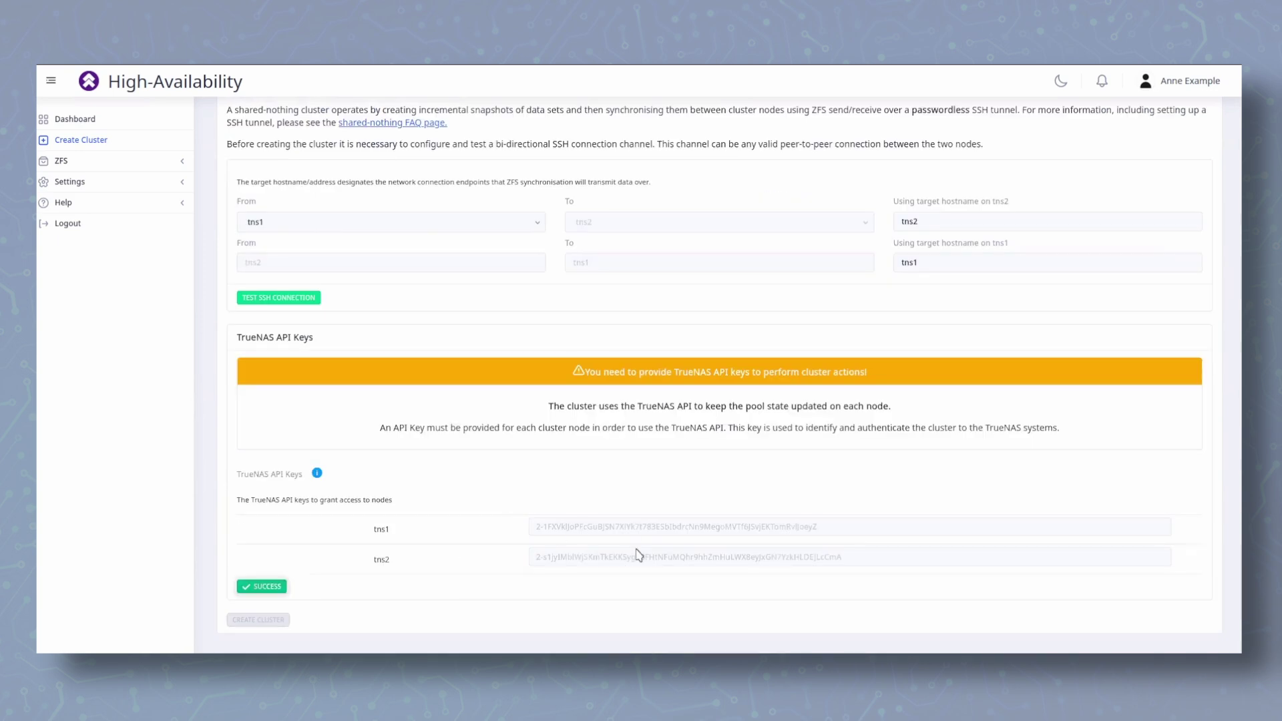
scroll(628, 551, "up", 2)
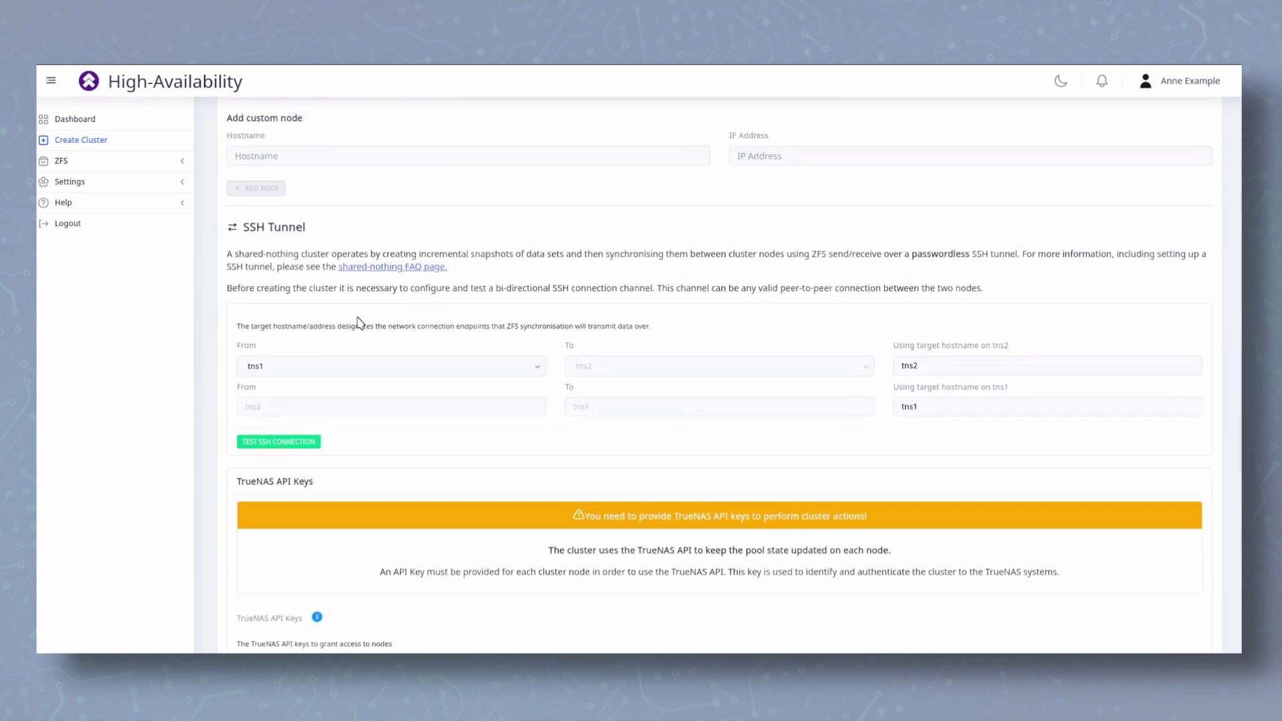